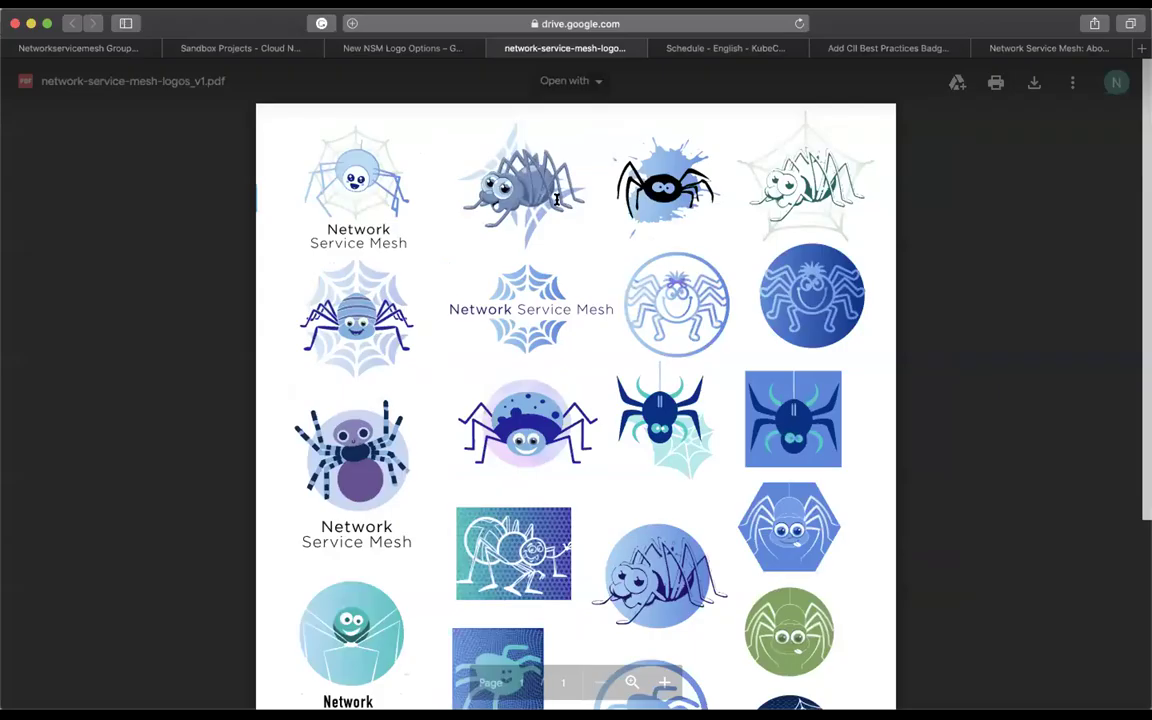
# Return to the Networkservicemesh Group Meeting Notes and highlight the word Slack in the IRC vs Slack agenda item for discussion.
pyautogui.click(210, 47)
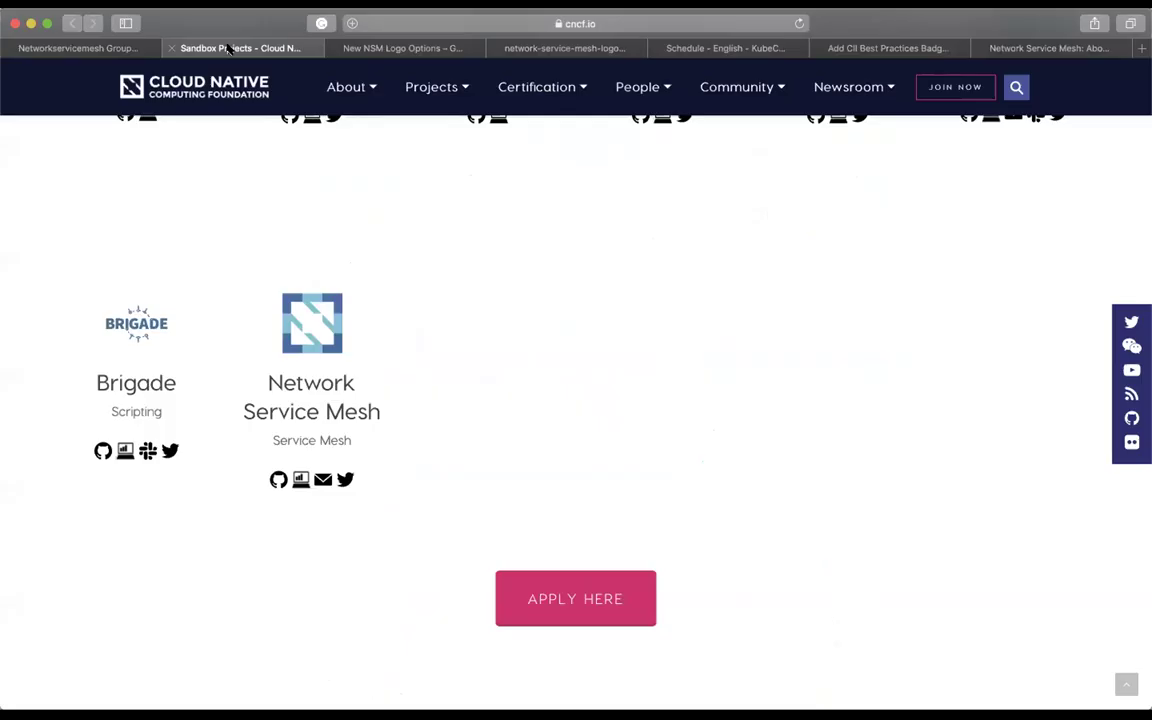
pyautogui.click(98, 47)
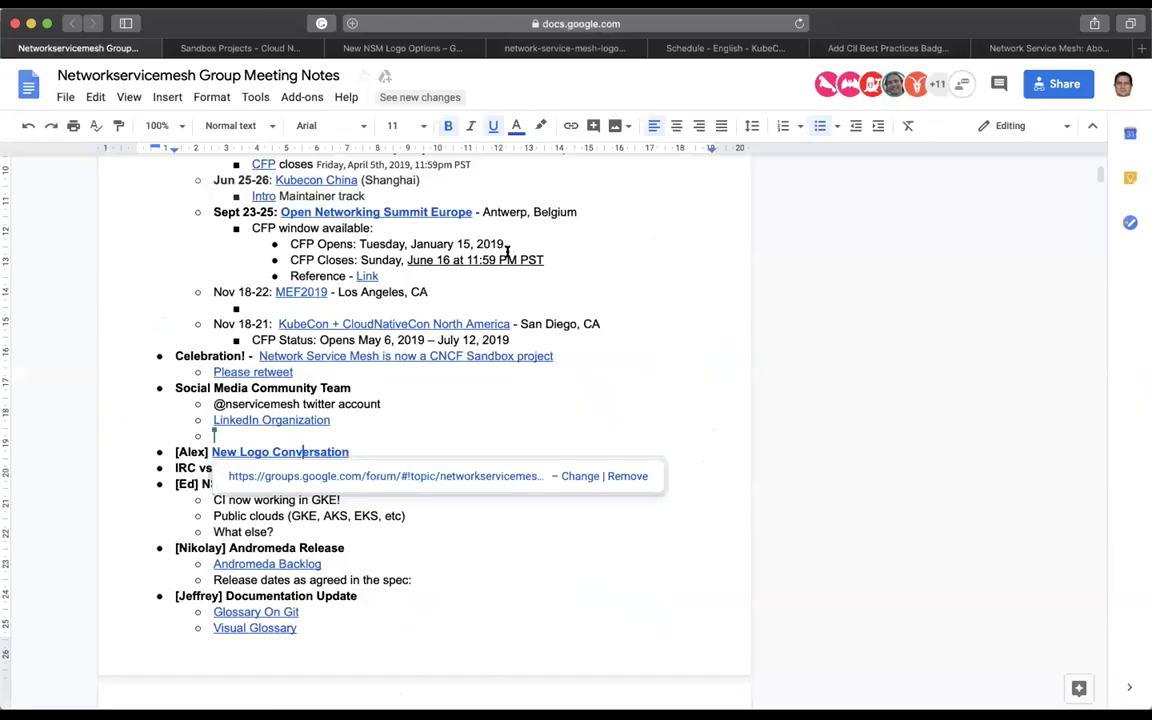
pyautogui.click(476, 404)
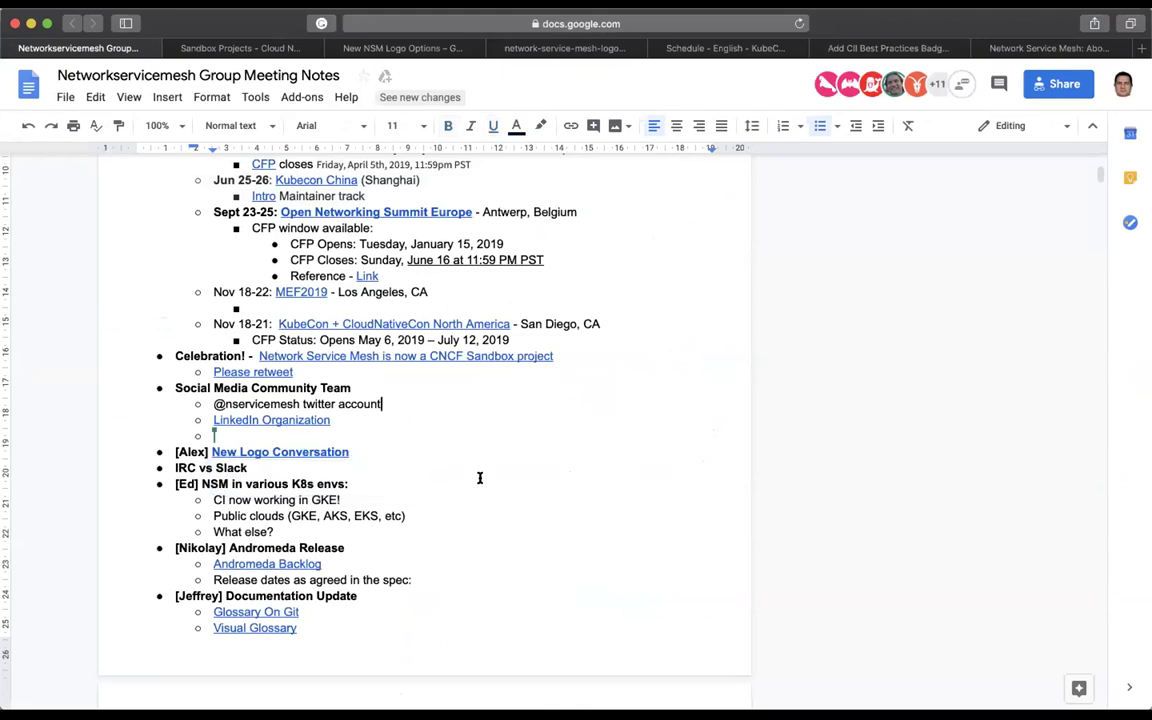
pyautogui.click(289, 466)
pyautogui.doubleClick(221, 466)
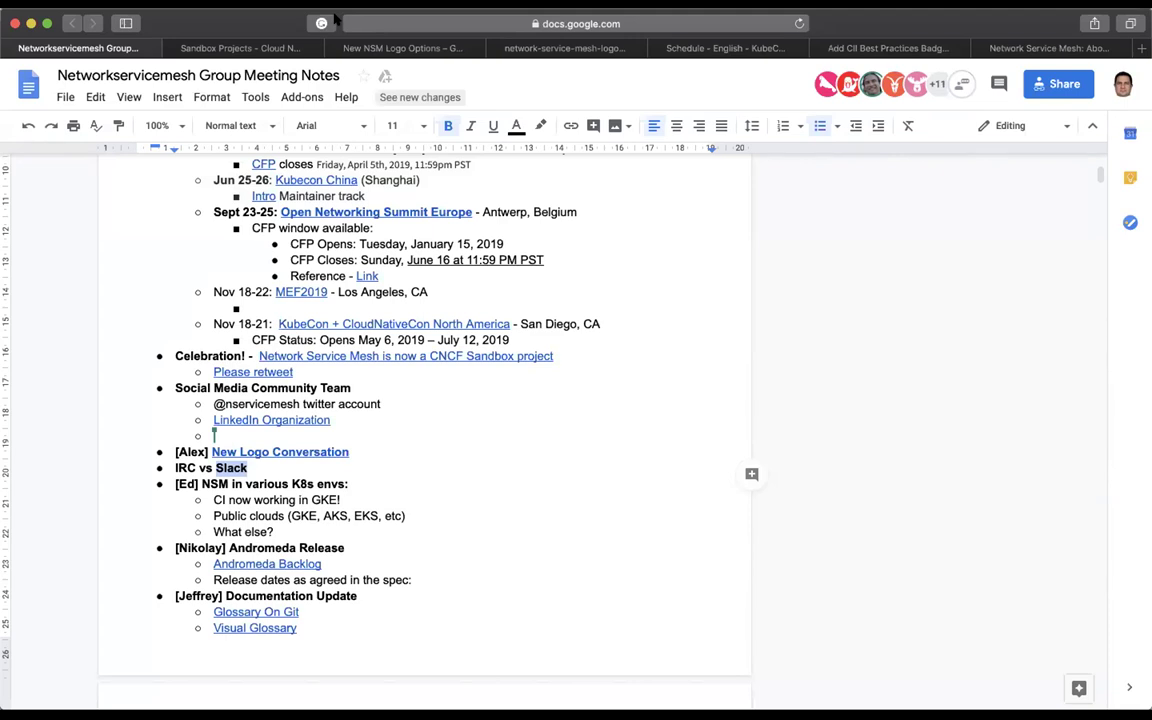
pyautogui.click(544, 432)
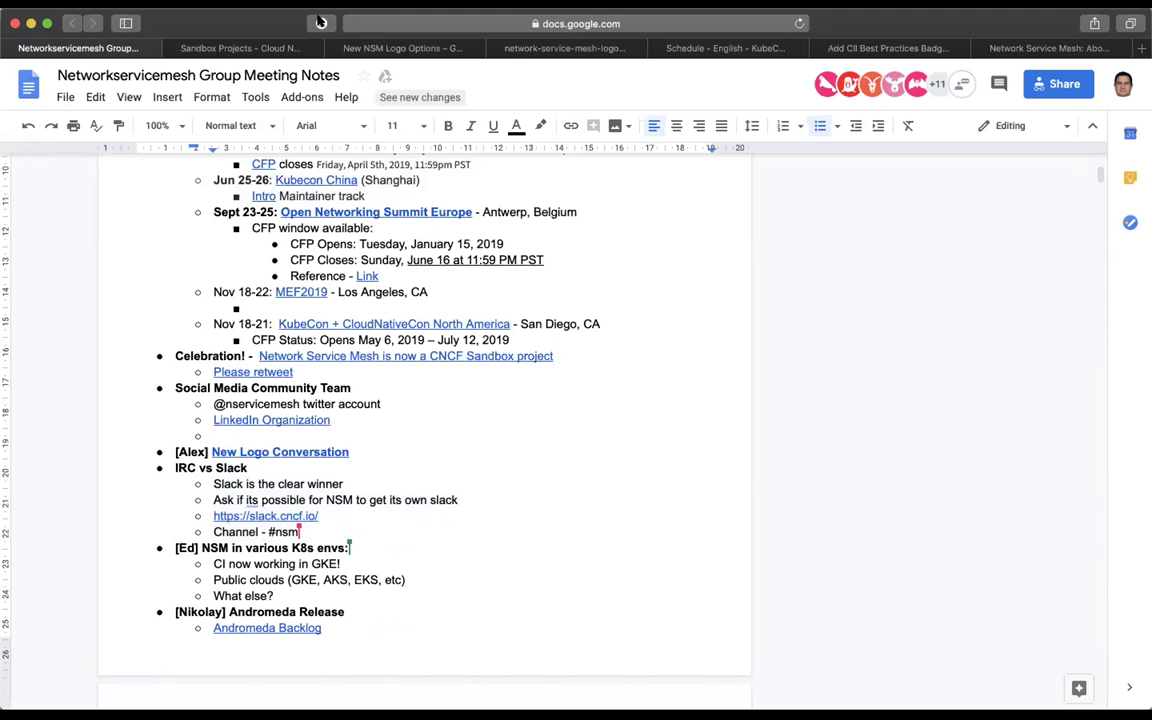
# Open the Andromeda Backlog link from the meeting notes and place its browser tab directly after the notes tab.
pyautogui.scroll(-2, 386, 169)
pyautogui.scroll(-5, 386, 169)
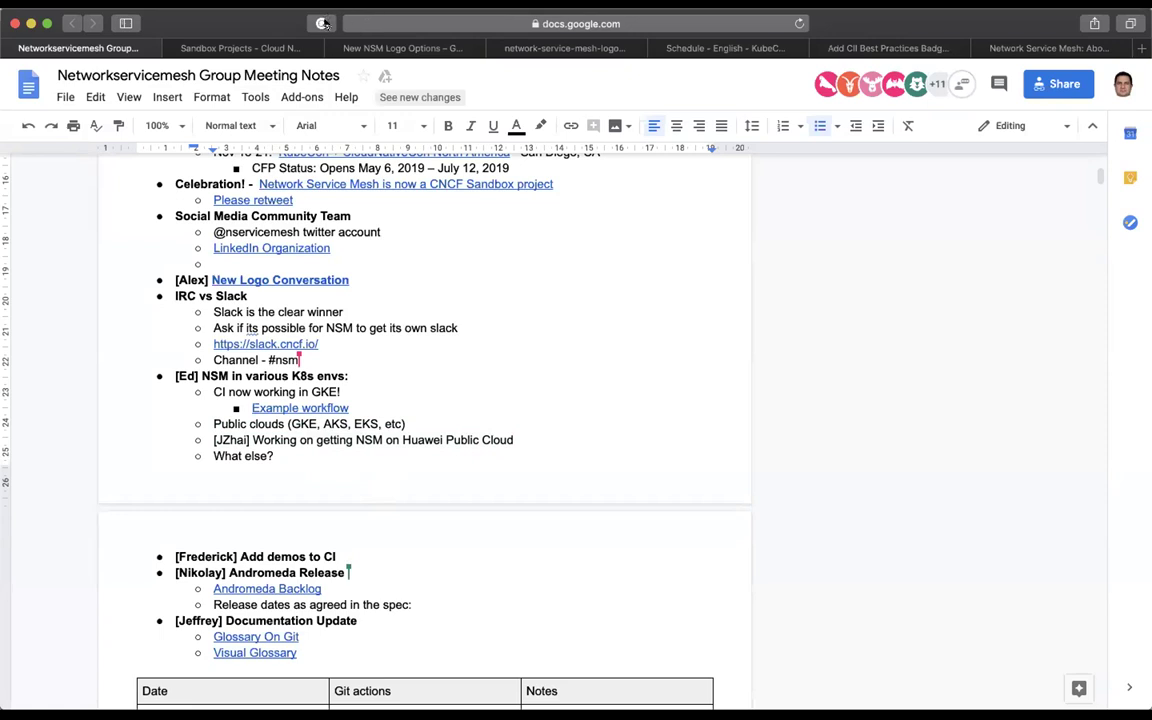
pyautogui.click(241, 593)
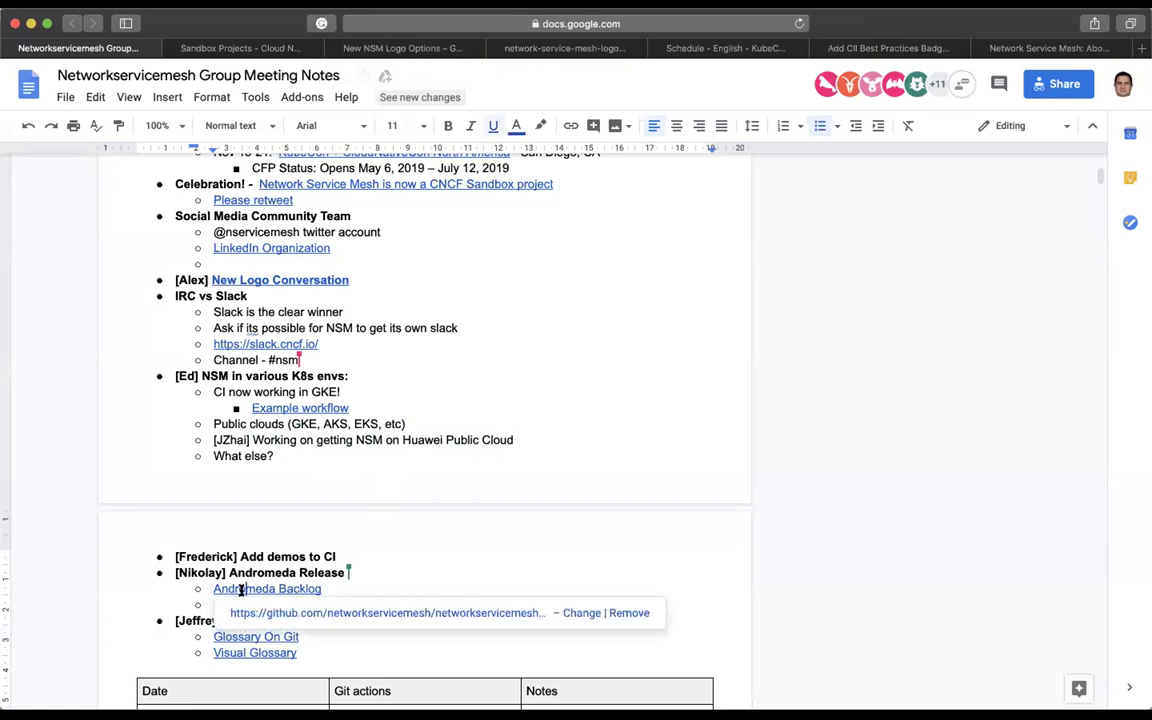
pyautogui.click(301, 612)
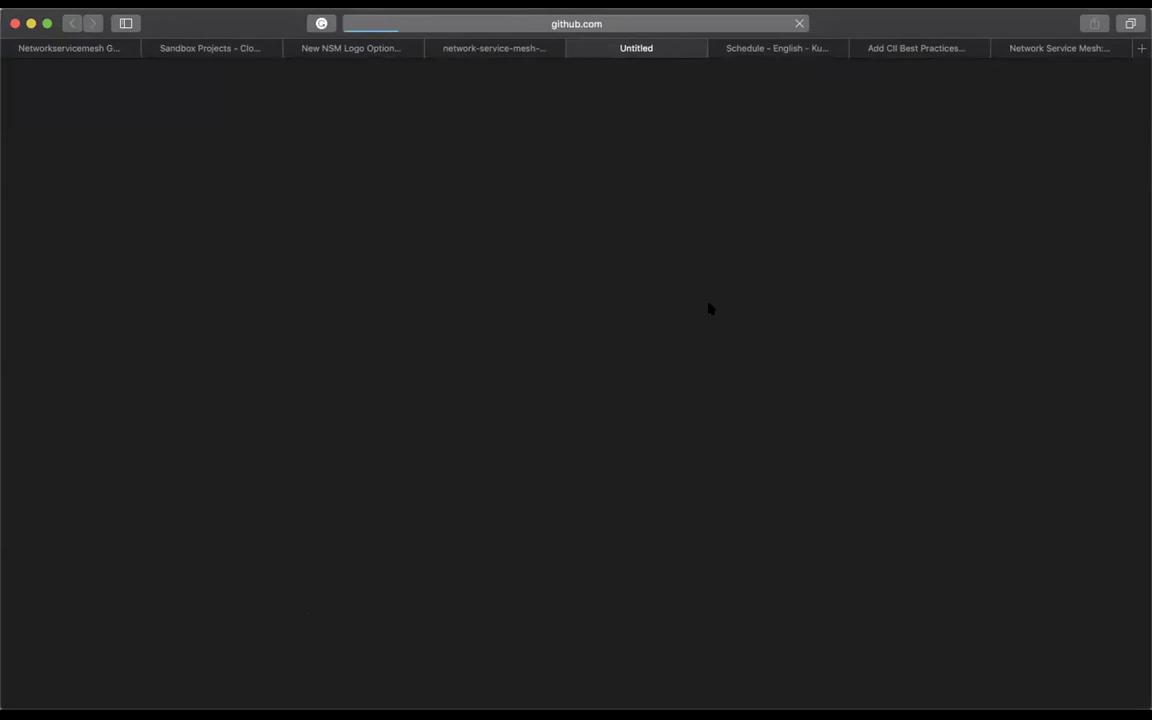
pyautogui.moveTo(650, 47); pyautogui.dragTo(237, 47)
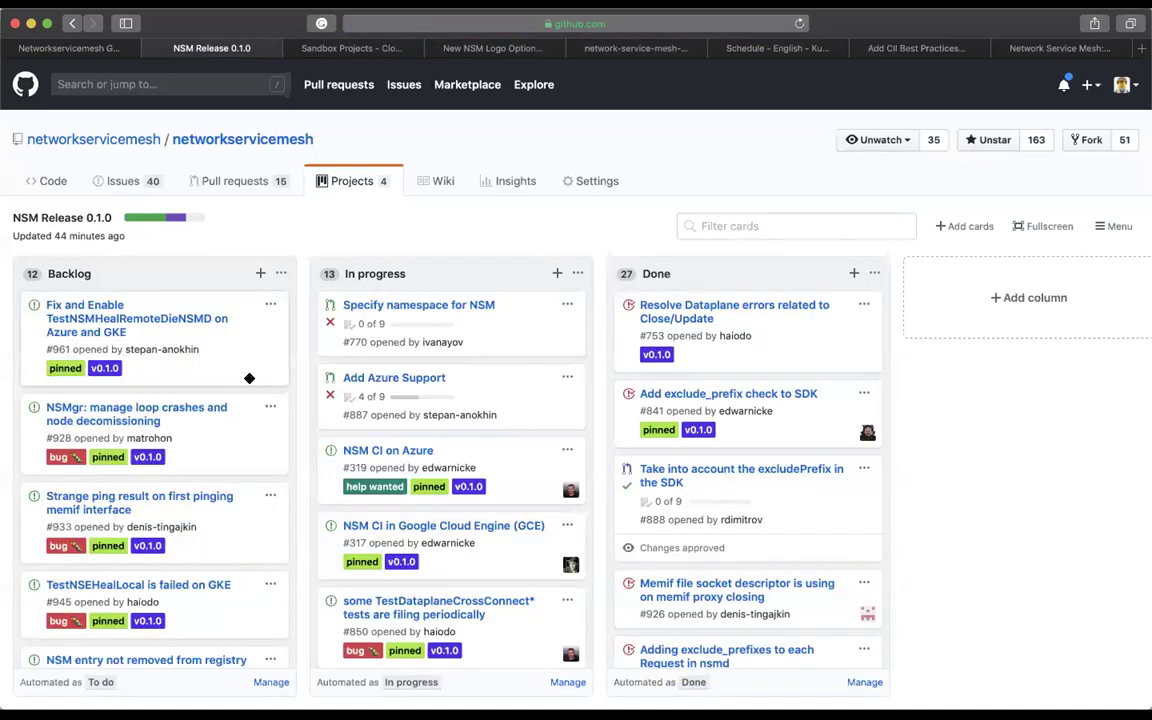
# Skim the cards in the Backlog and In progress columns of the NSM Release 0.1.0 board.
pyautogui.scroll(-10, 249, 378)
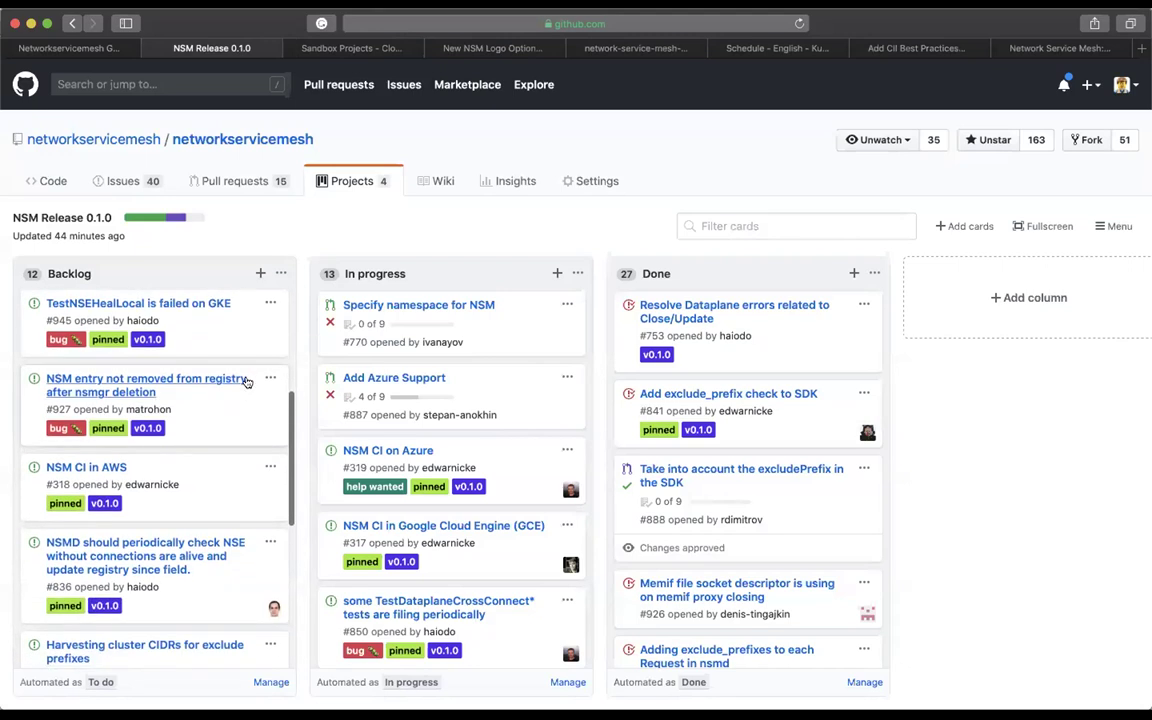
pyautogui.scroll(-2, 249, 378)
pyautogui.scroll(5, 249, 378)
pyautogui.scroll(5, 249, 378)
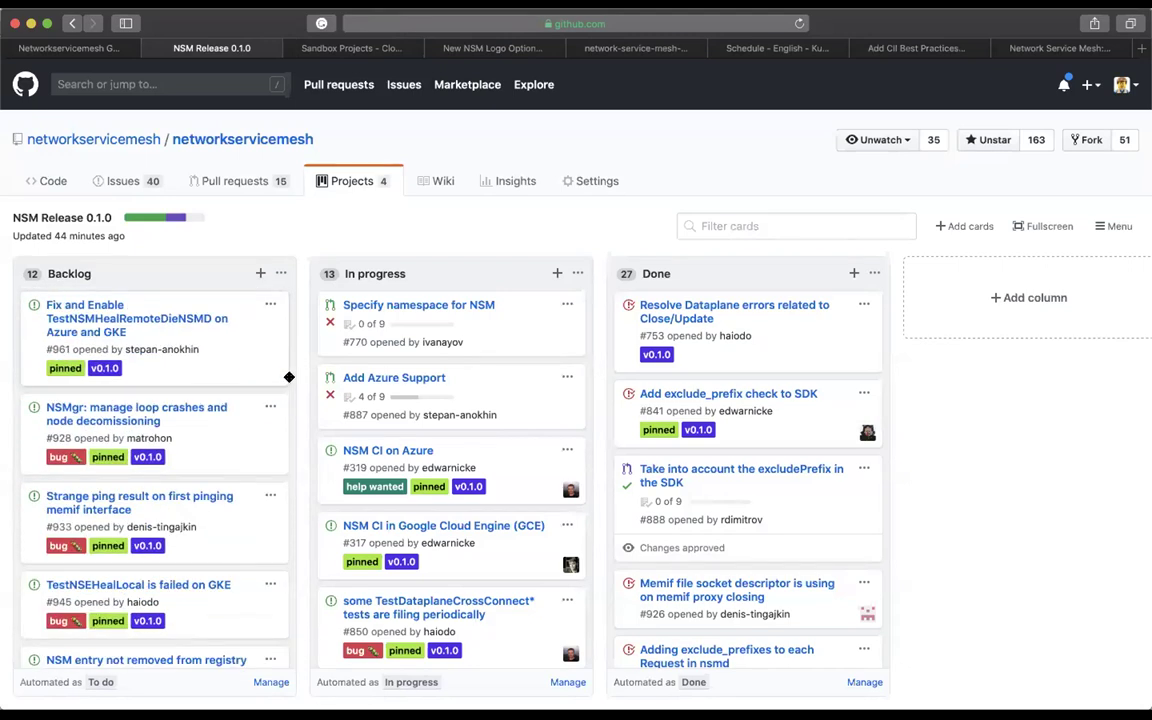
pyautogui.scroll(-8, 481, 340)
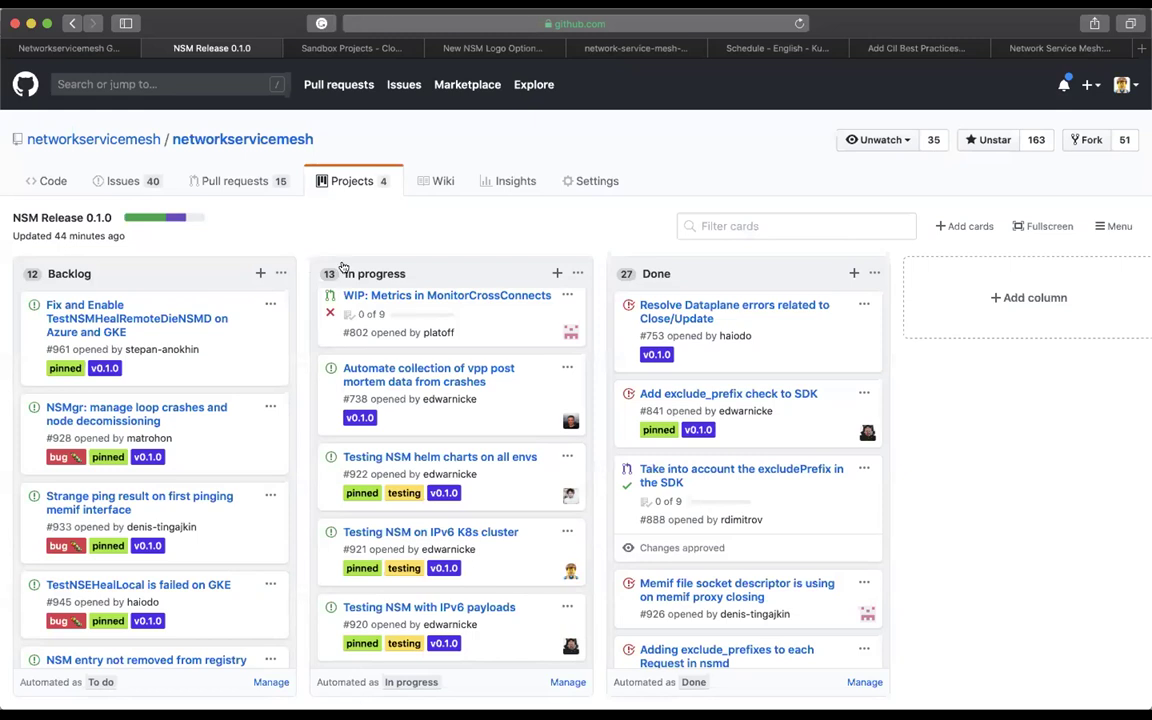
pyautogui.scroll(-5, 459, 480)
pyautogui.scroll(5, 459, 480)
pyautogui.hscroll(1, 459, 480)
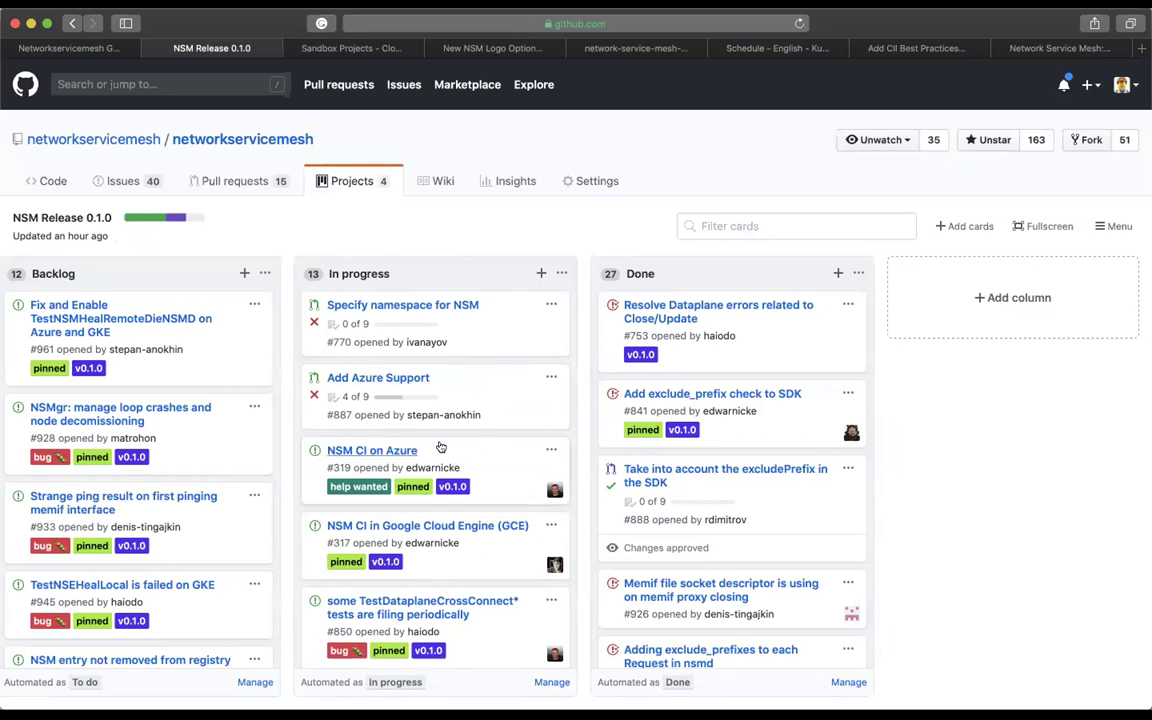
# Go through the In progress cards from Add Azure Support down to Testing NSM helm charts on all envs.
pyautogui.scroll(-3, 440, 447)
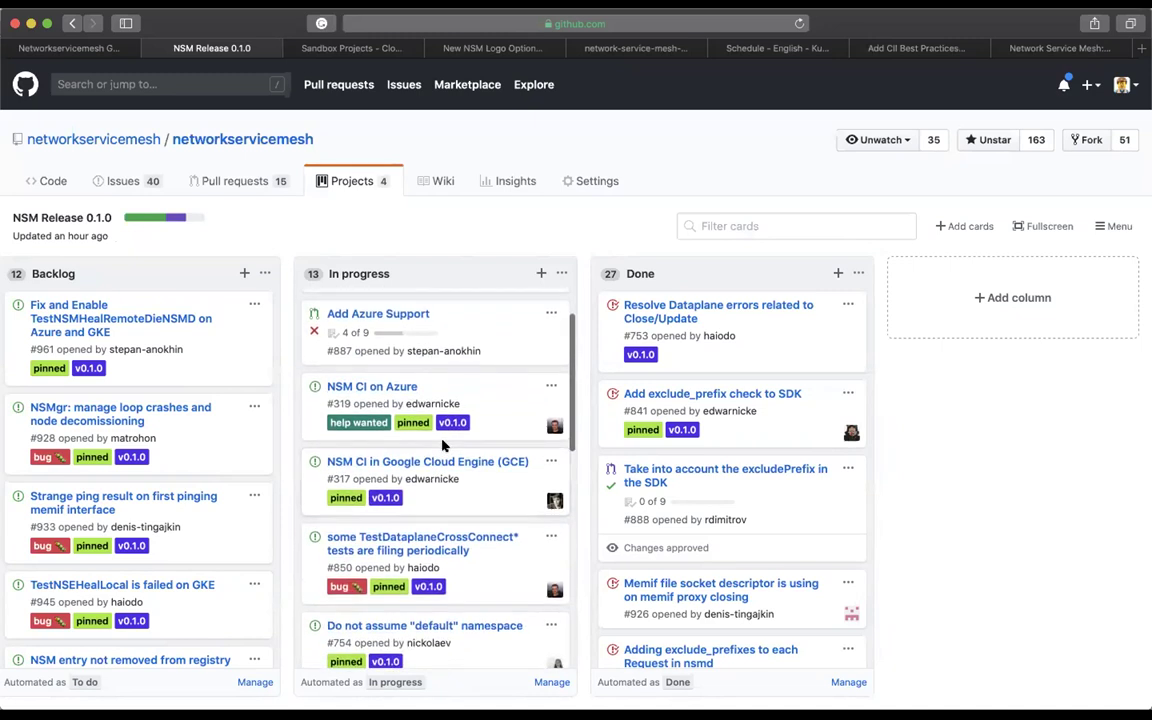
pyautogui.scroll(-3, 513, 421)
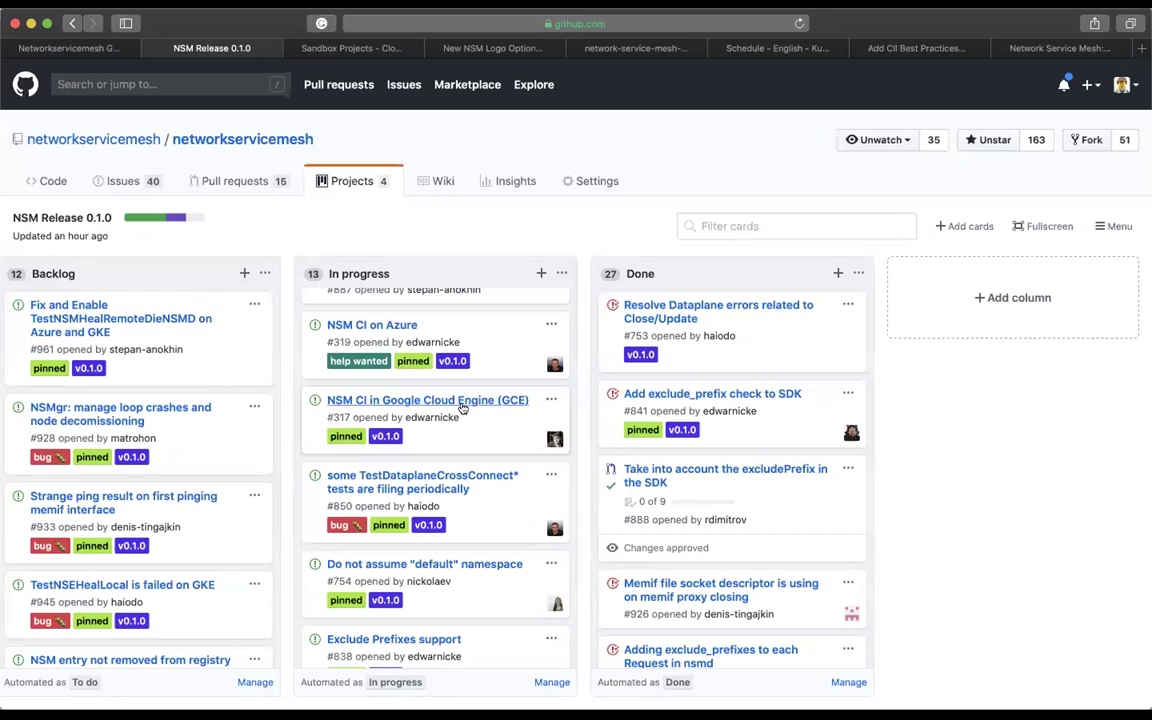
pyautogui.scroll(-3, 462, 424)
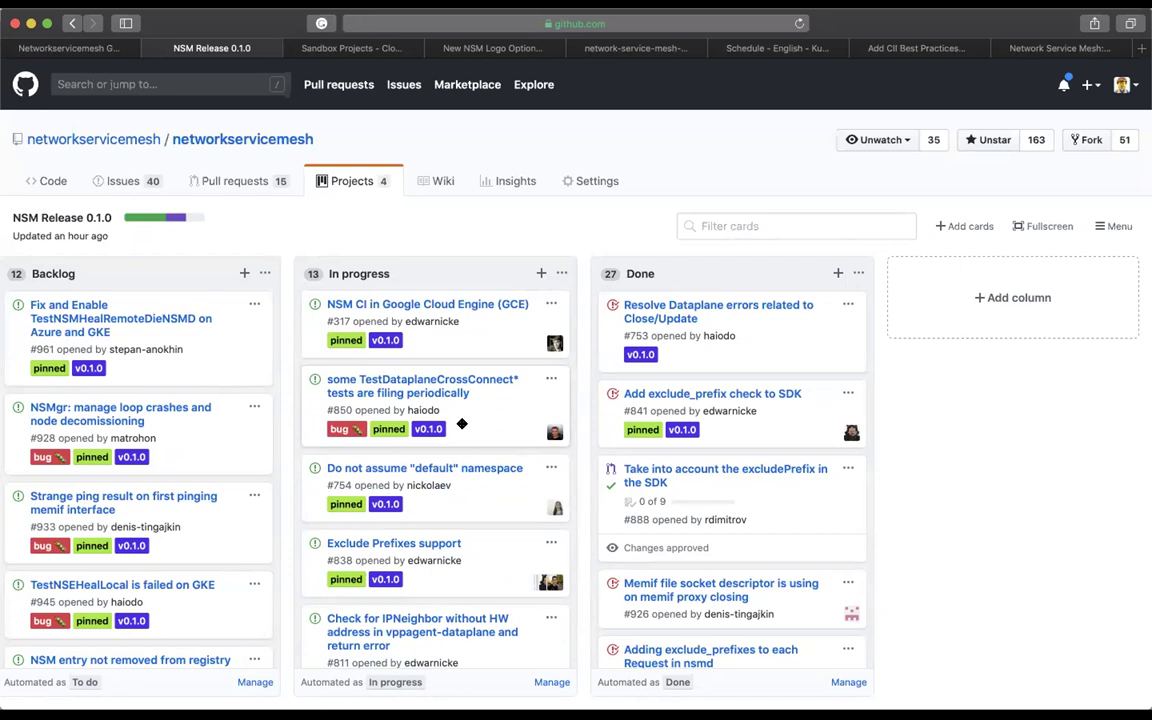
pyautogui.scroll(2, 462, 424)
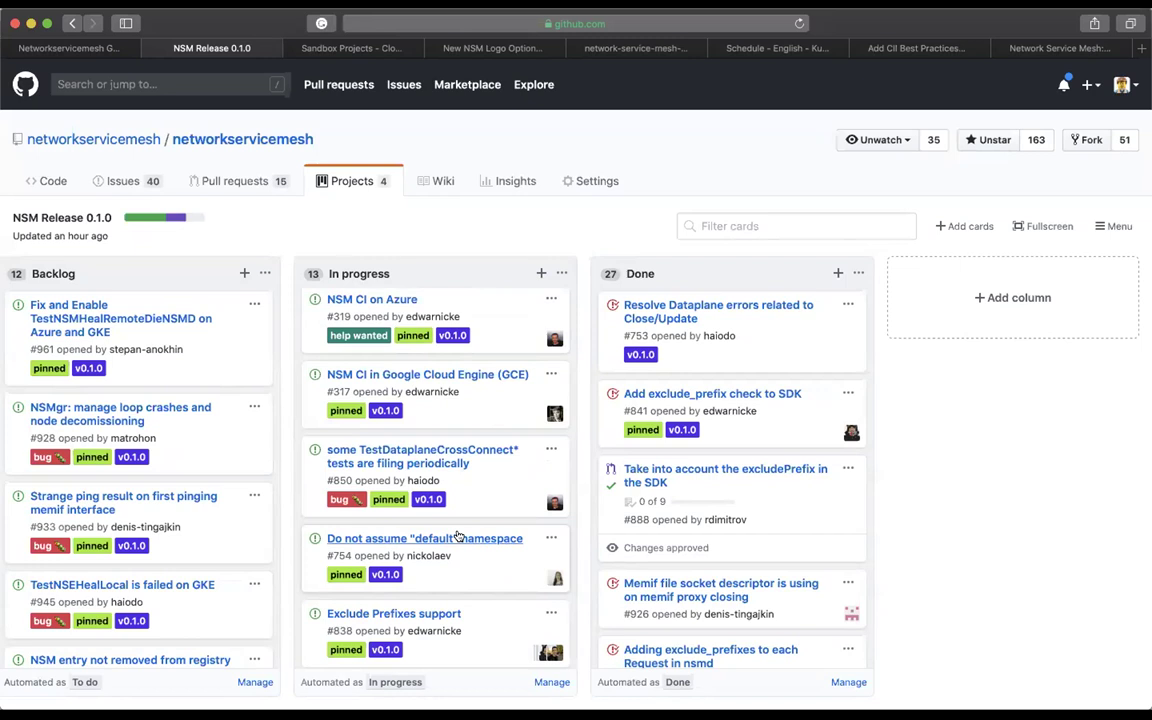
pyautogui.scroll(-1, 457, 537)
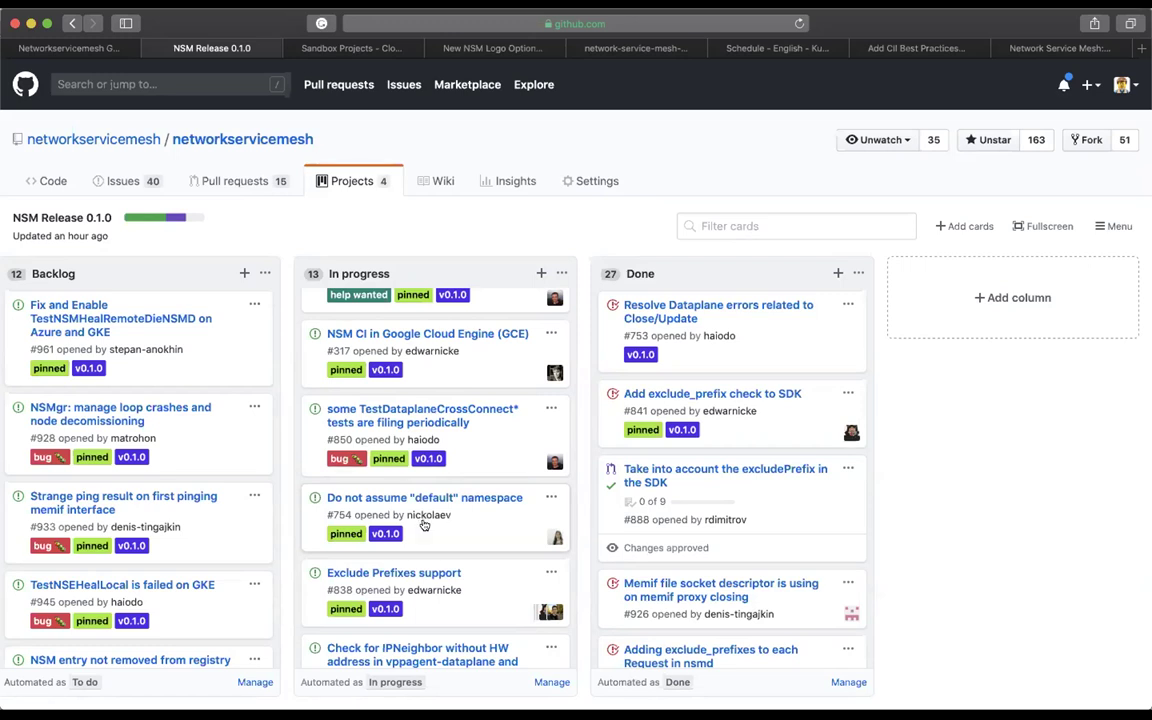
pyautogui.scroll(-3, 441, 514)
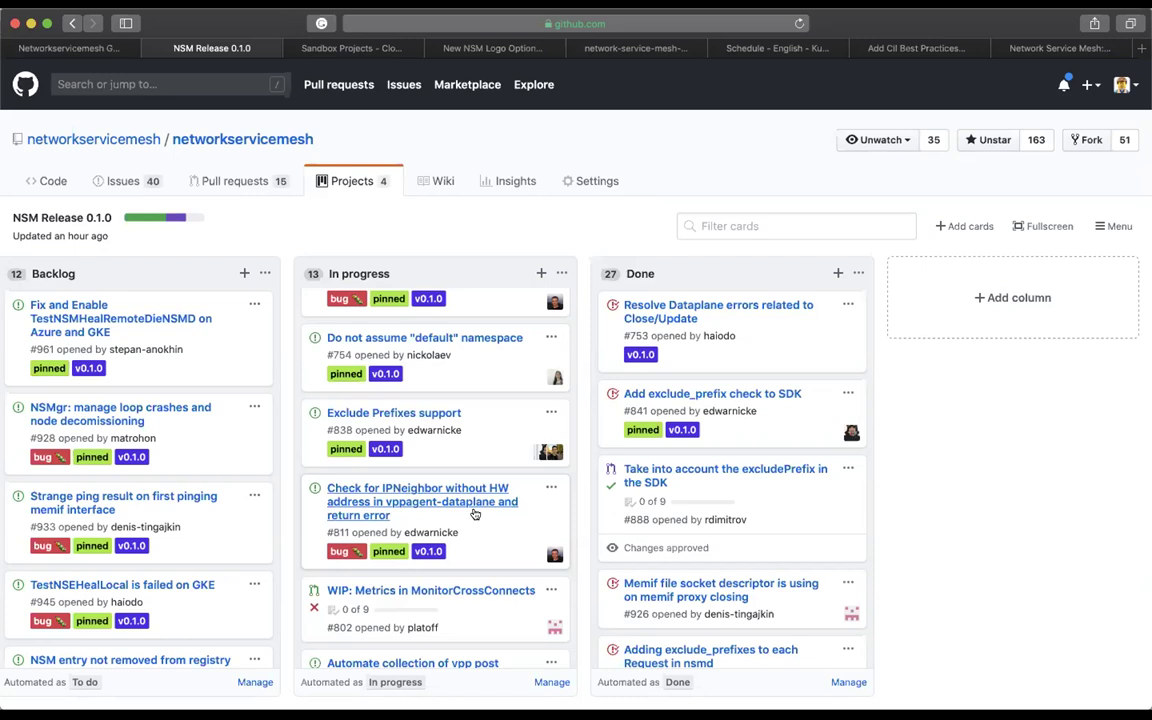
pyautogui.scroll(-3, 475, 514)
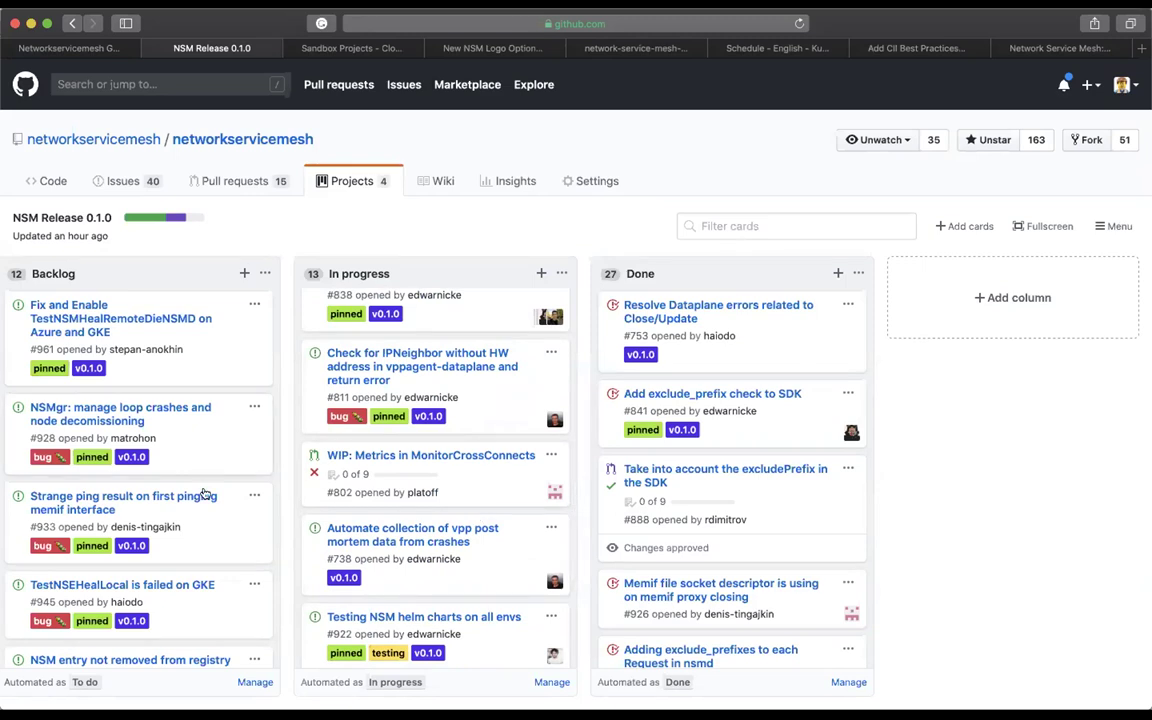
# Look over the Backlog cards down to the one about NSMD periodically checking NSE connections.
pyautogui.scroll(2, 204, 493)
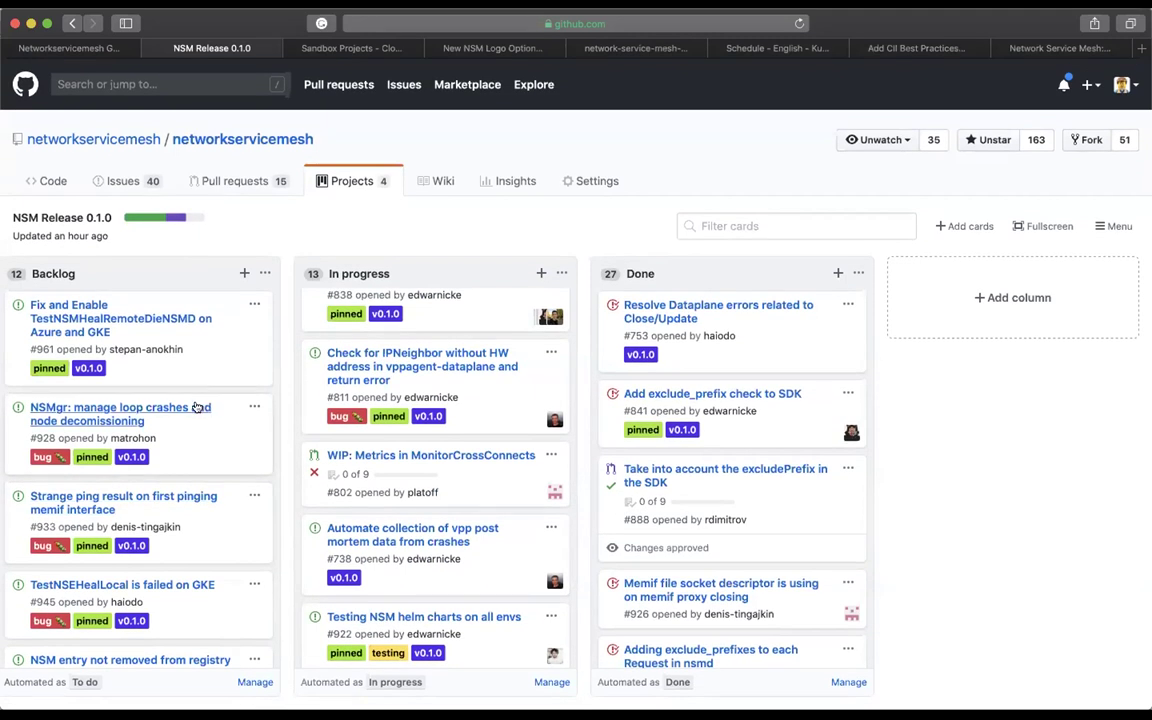
pyautogui.scroll(-5, 196, 405)
pyautogui.scroll(-1, 196, 405)
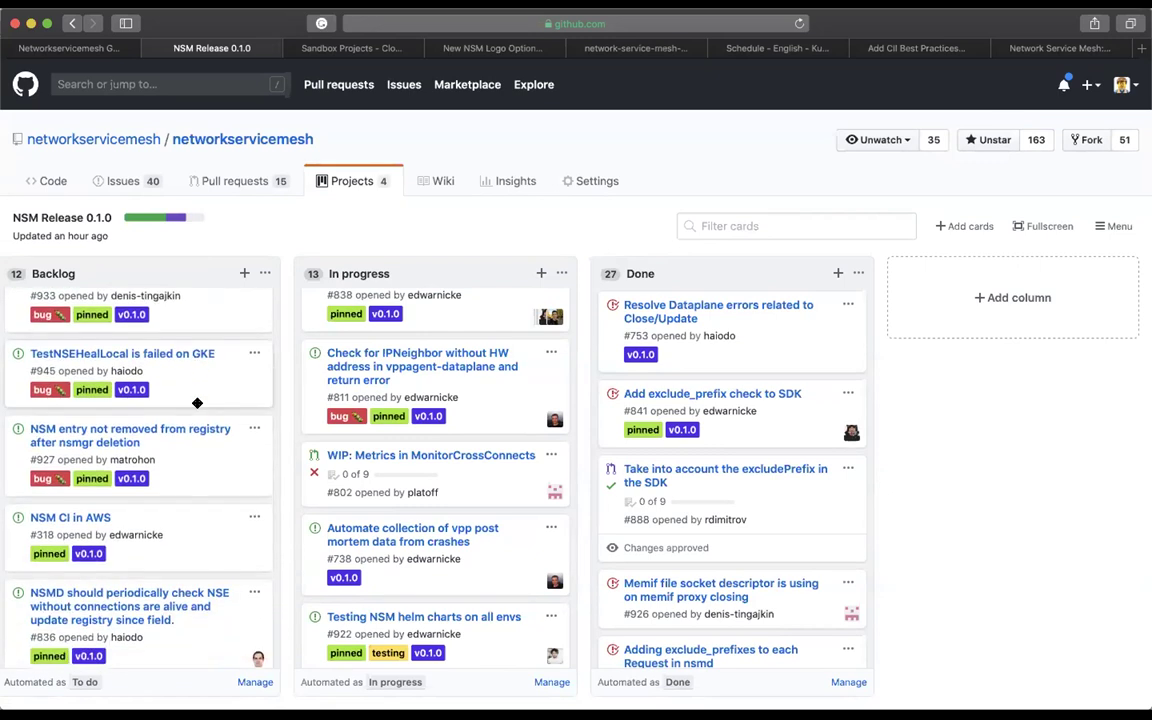
pyautogui.scroll(5, 197, 405)
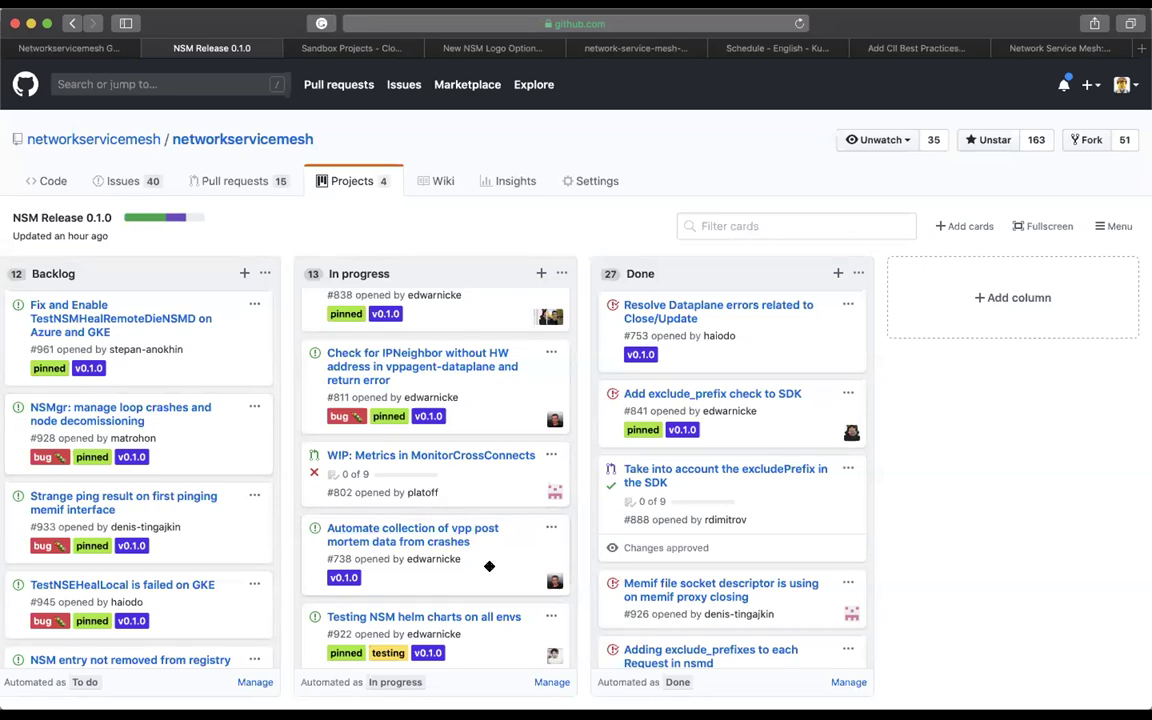
# Open the repository's pull requests in a new tab, check the open ones, and return to the release board.
pyautogui.keyDown('super'); pyautogui.click(221, 176); pyautogui.keyUp('super')
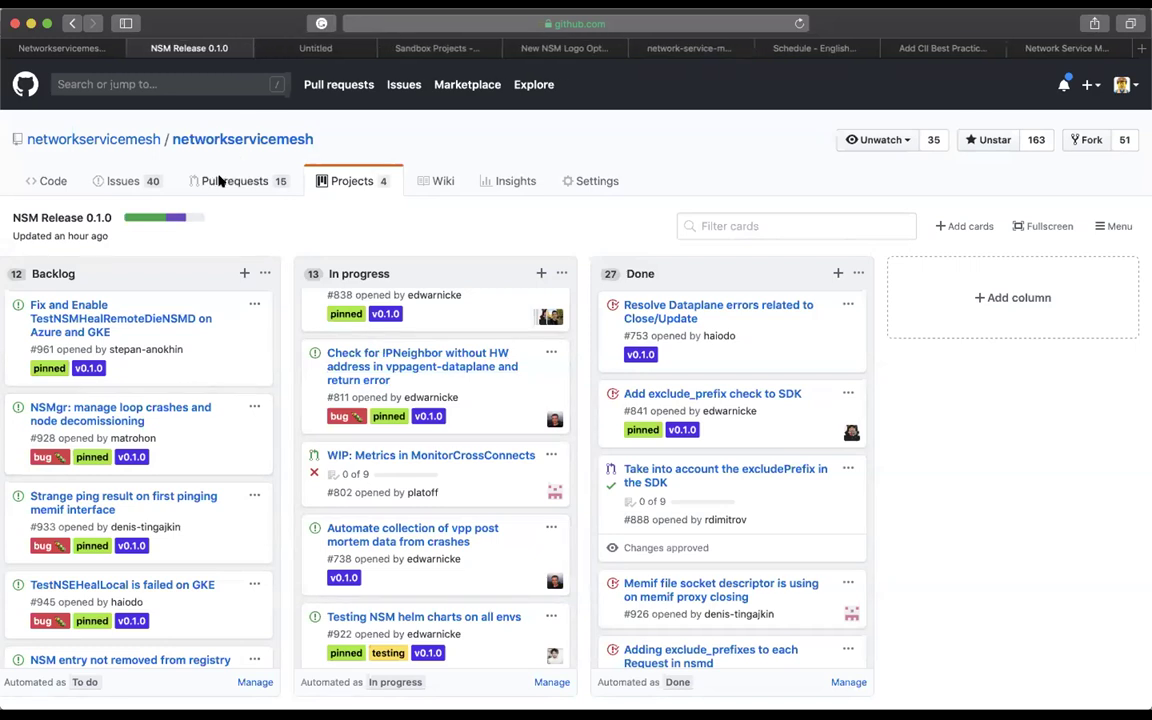
pyautogui.click(300, 47)
pyautogui.scroll(-5, 385, 257)
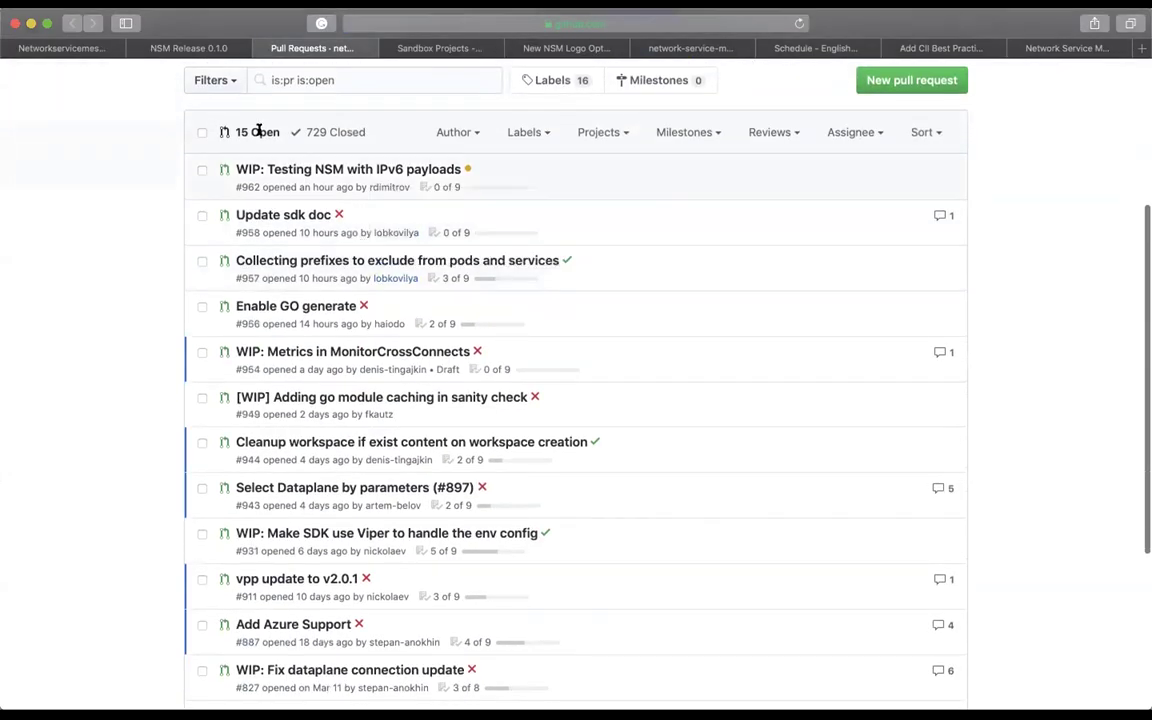
pyautogui.click(182, 48)
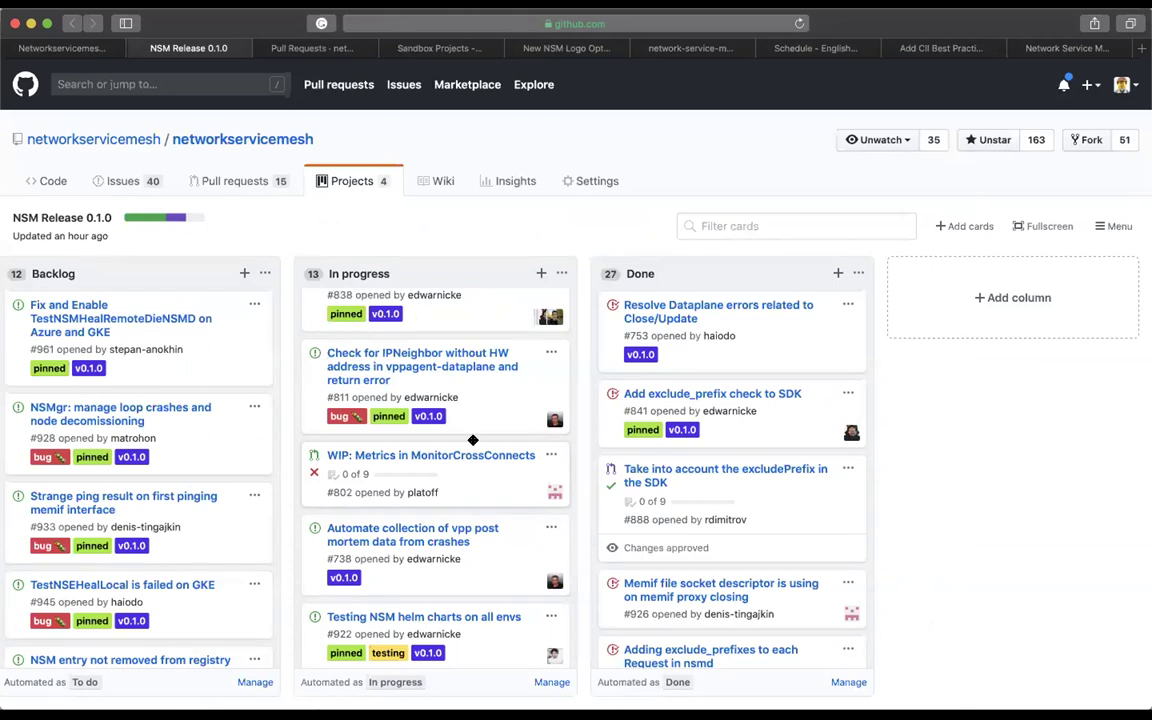
# Review the remaining In progress cards, including the helm chart and IPv6 testing issues.
pyautogui.scroll(-4, 473, 440)
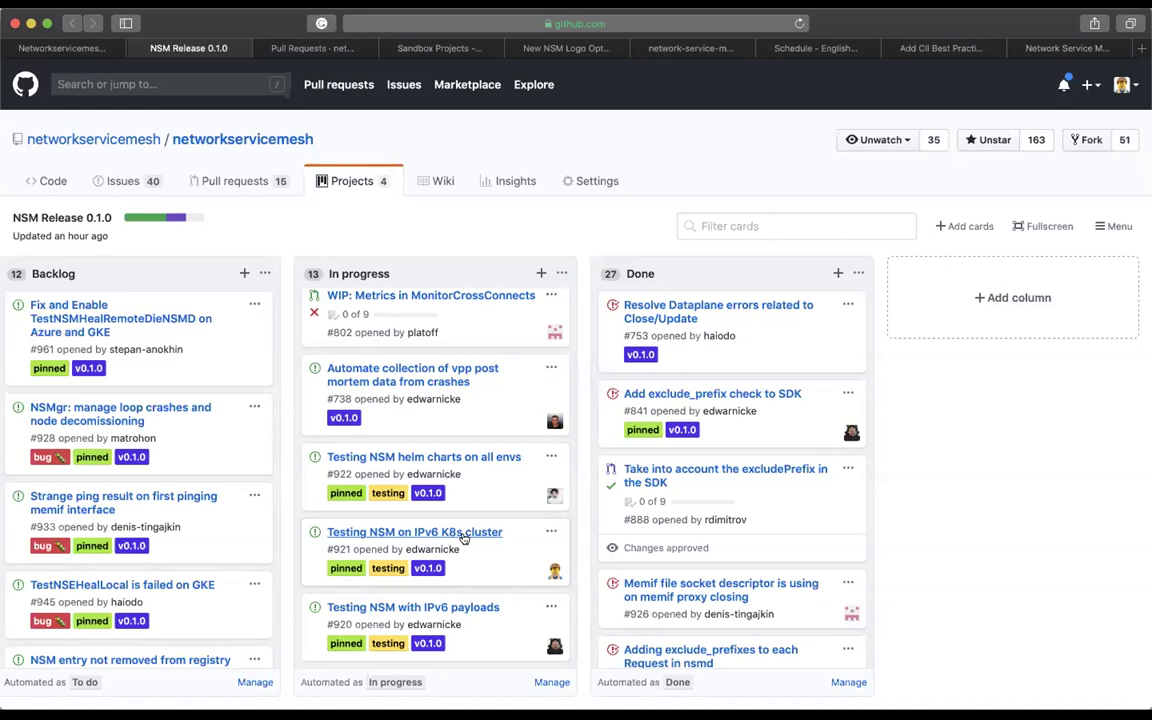
pyautogui.scroll(2, 463, 538)
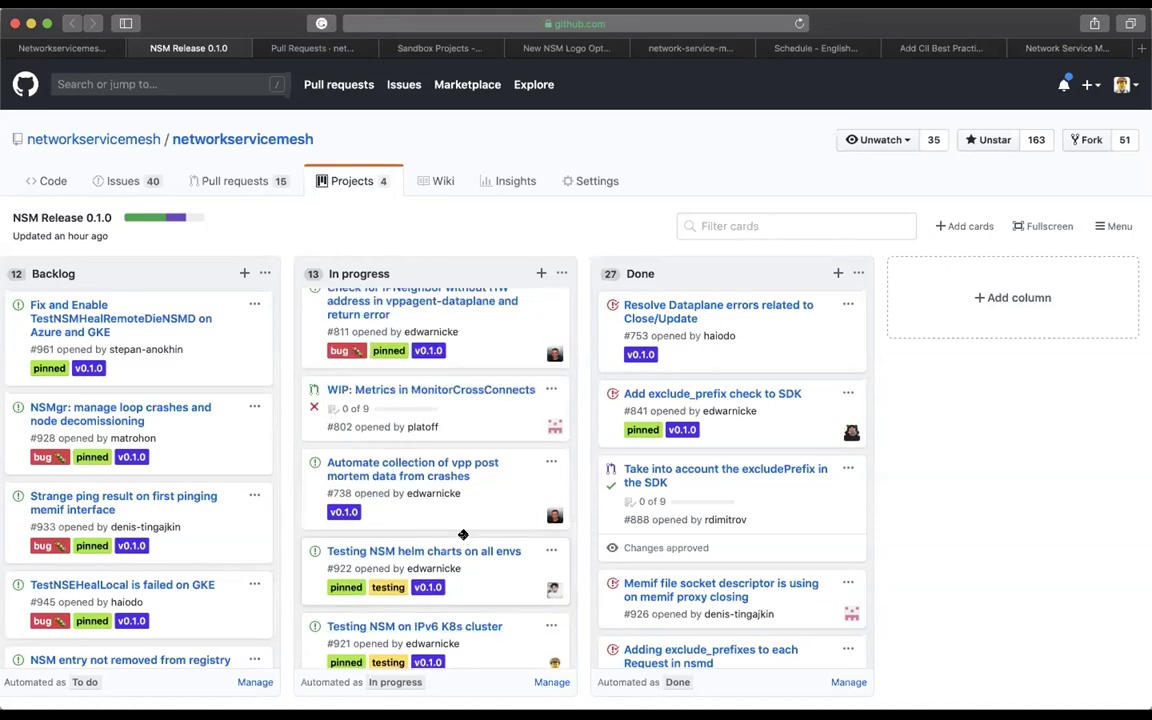
pyautogui.scroll(1, 463, 535)
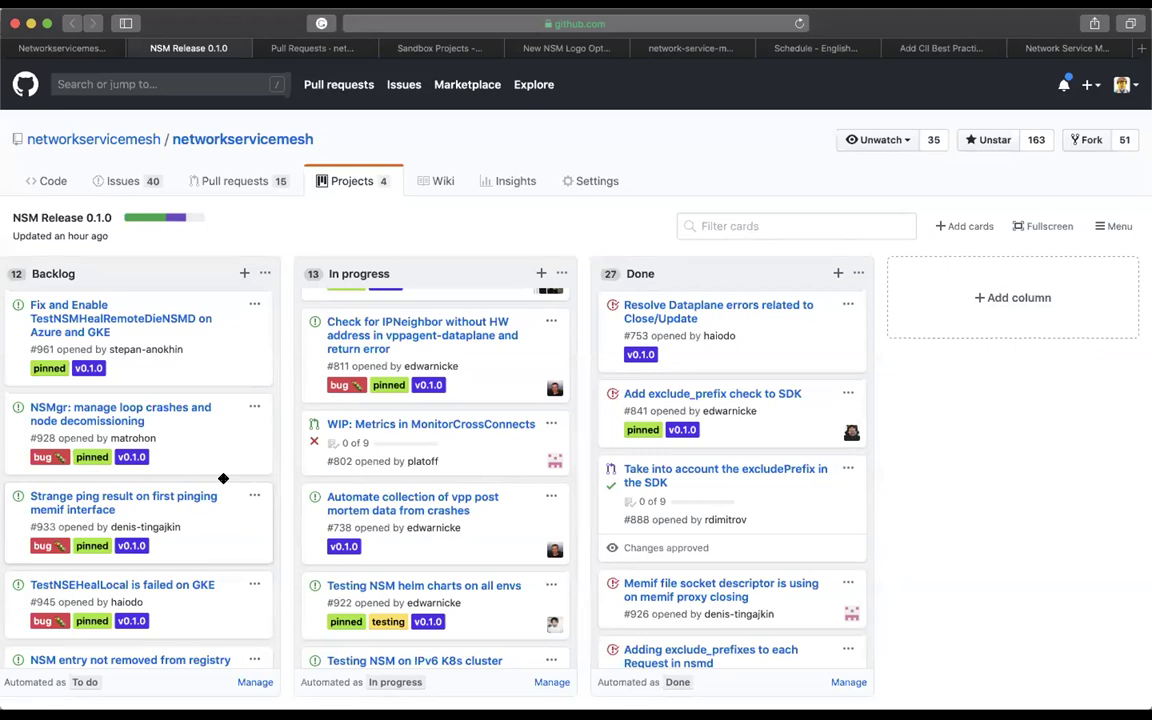
# Review the lower Backlog cards, from NSM CI in AWS to the random firewall crashes in VPN tests.
pyautogui.scroll(-5, 200, 421)
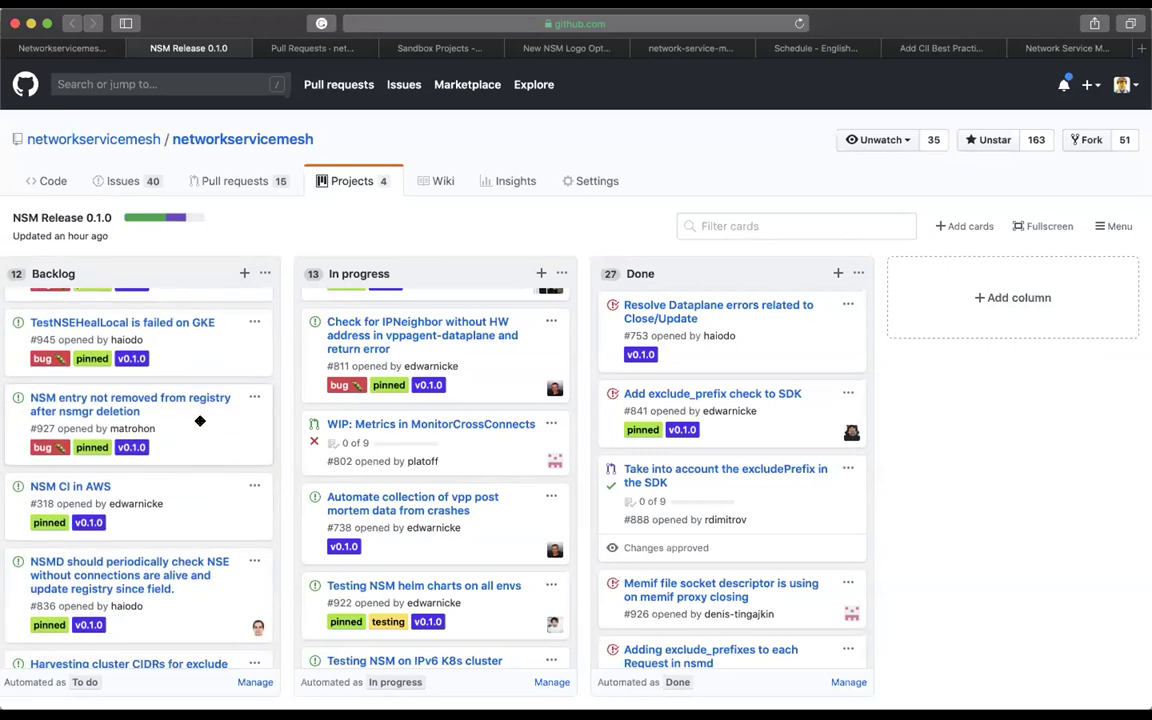
pyautogui.scroll(-4, 200, 421)
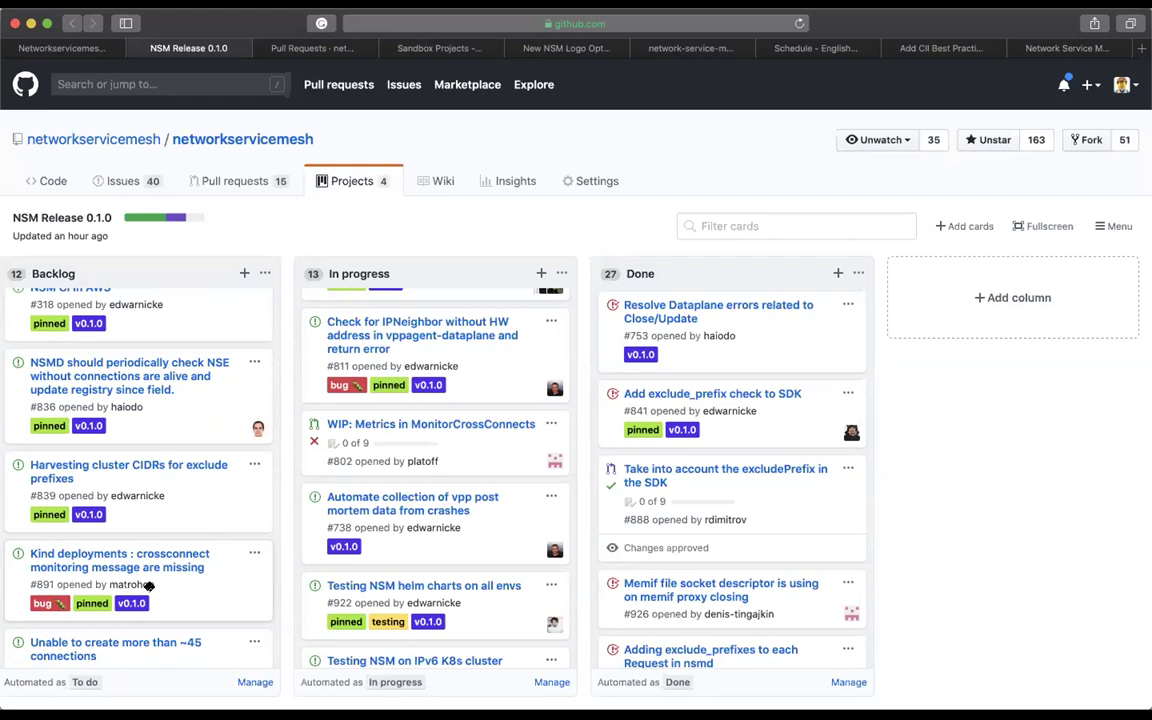
pyautogui.scroll(-3, 213, 570)
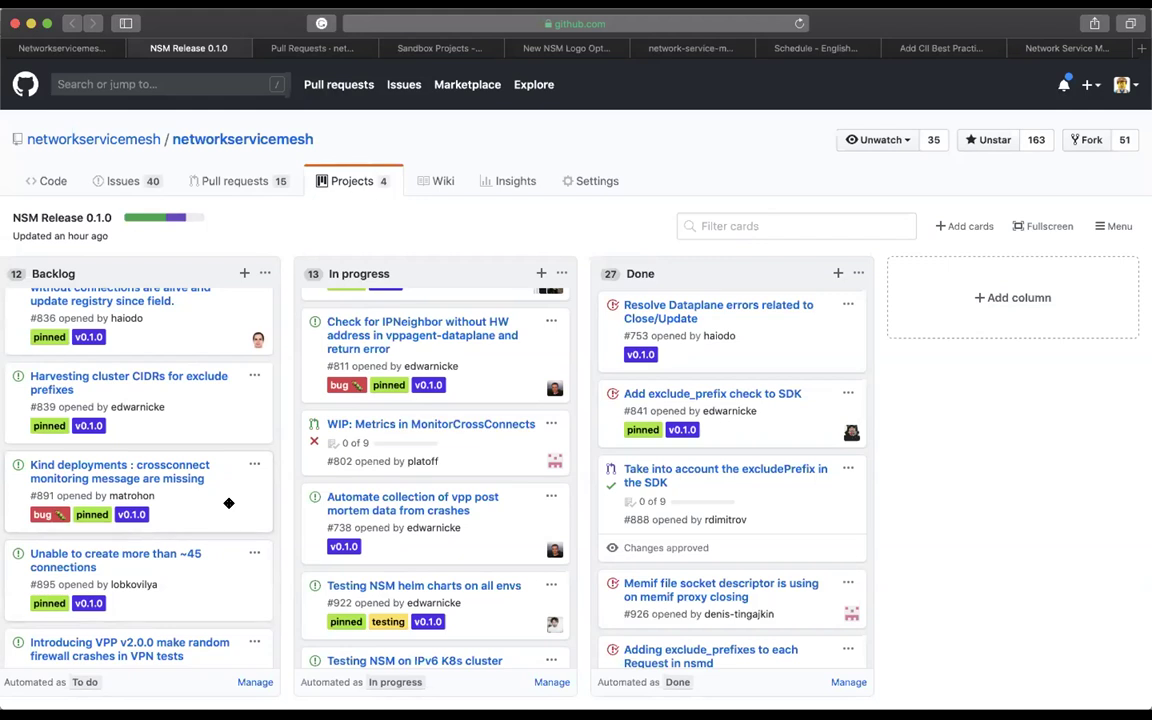
pyautogui.scroll(2, 228, 503)
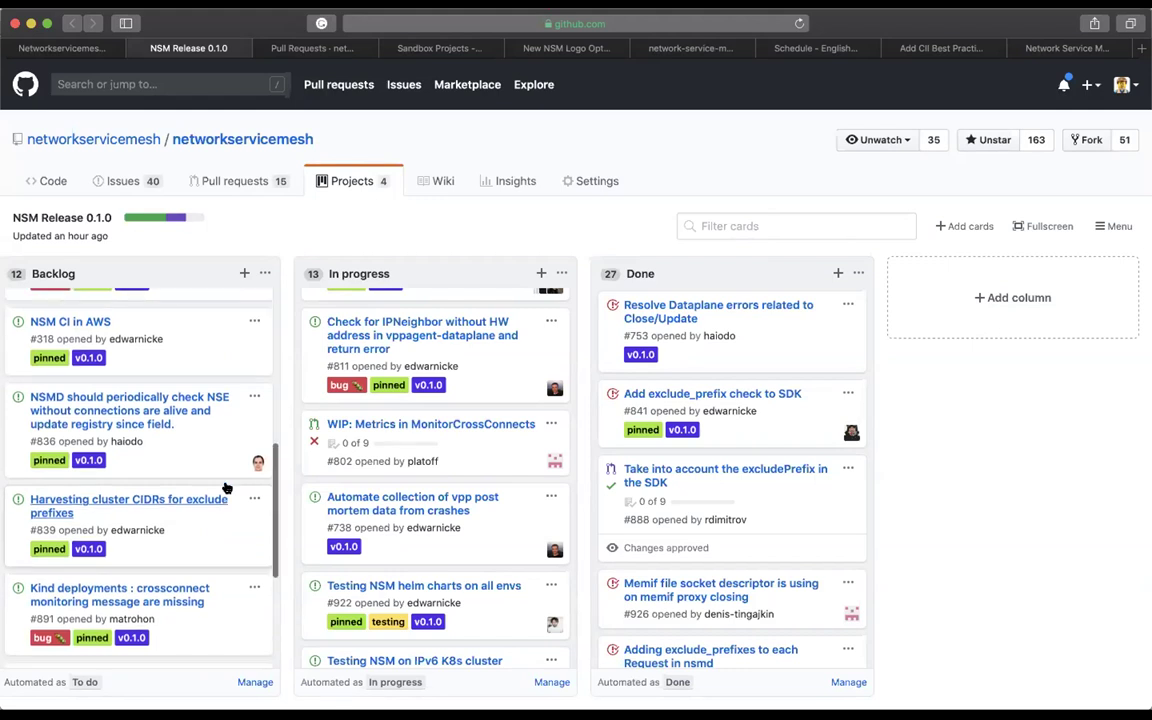
pyautogui.scroll(2, 226, 480)
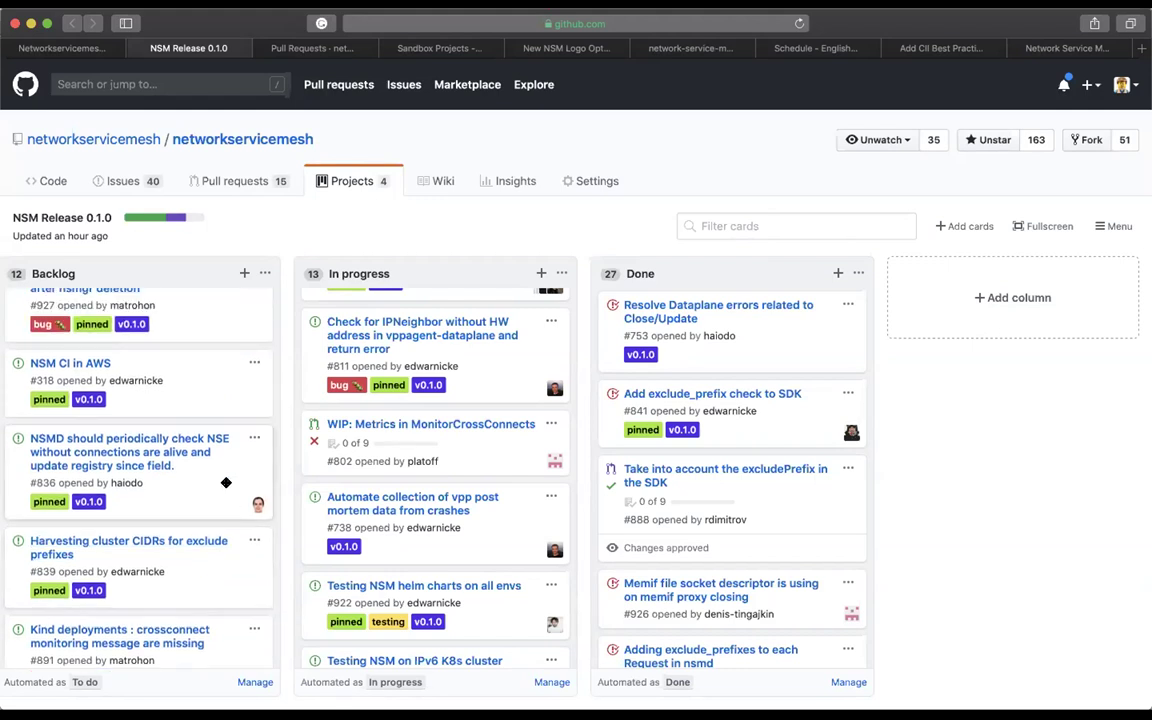
pyautogui.scroll(2, 226, 483)
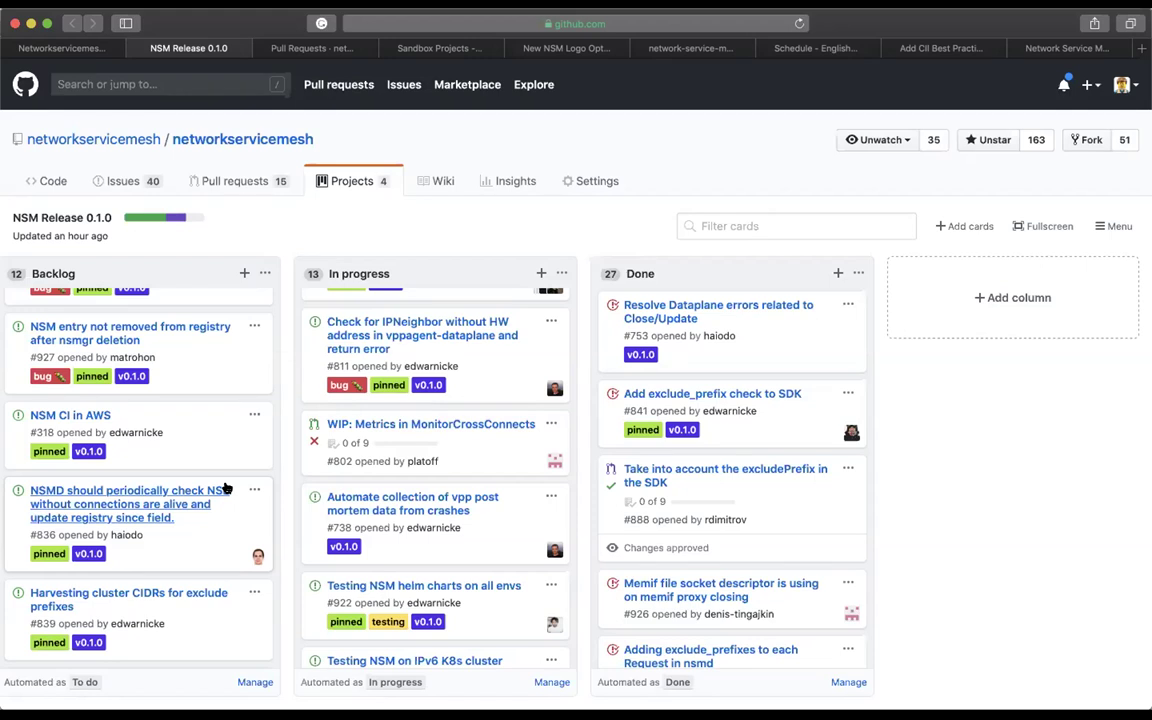
# Review the last Backlog cards and go back through the In progress cards from the IPv6 testing issues to Specify namespace for NSM.
pyautogui.scroll(-5, 226, 488)
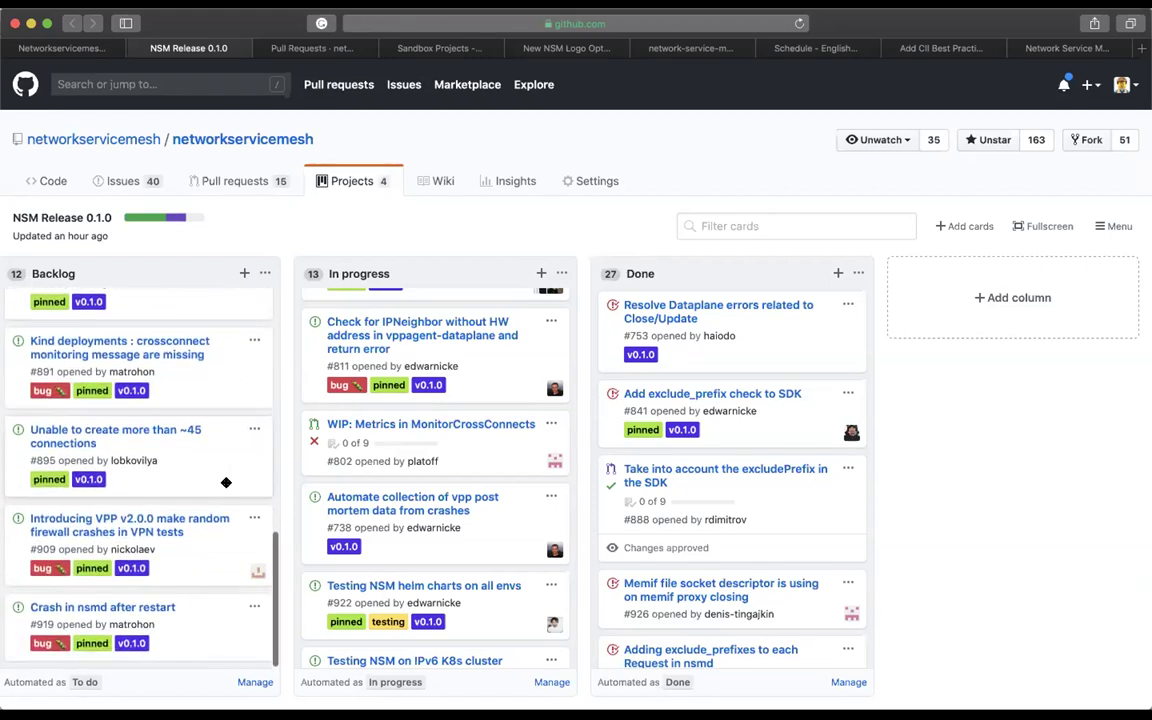
pyautogui.scroll(-2, 496, 468)
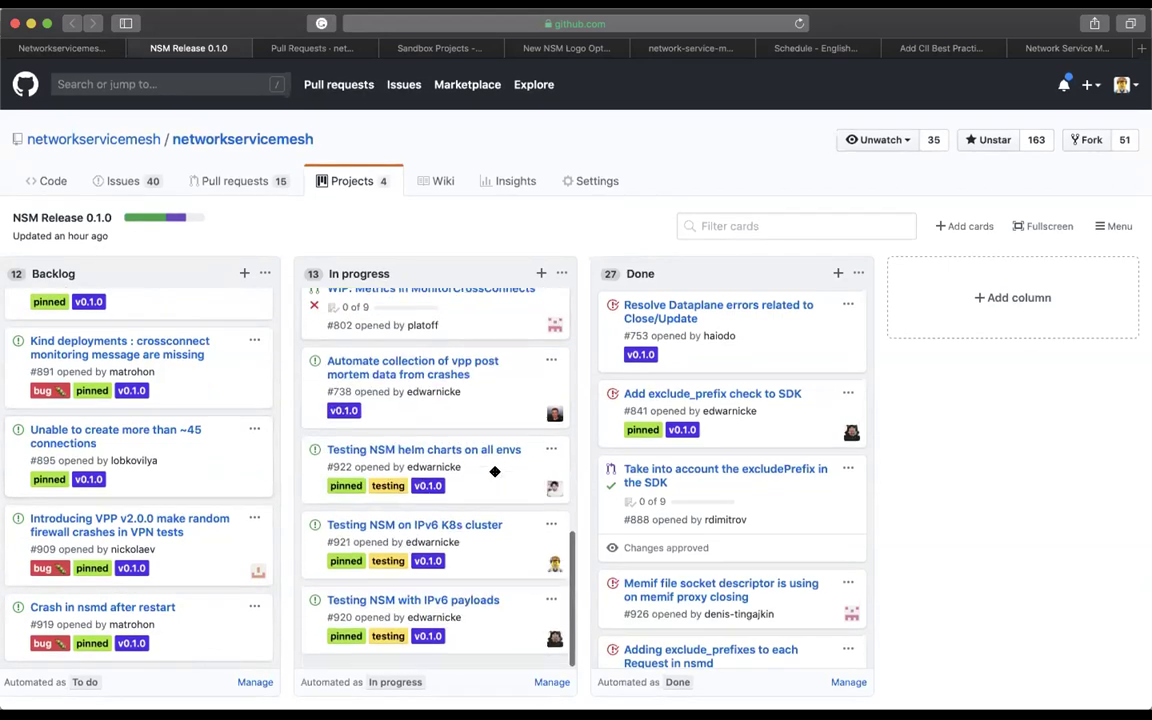
pyautogui.scroll(6, 494, 472)
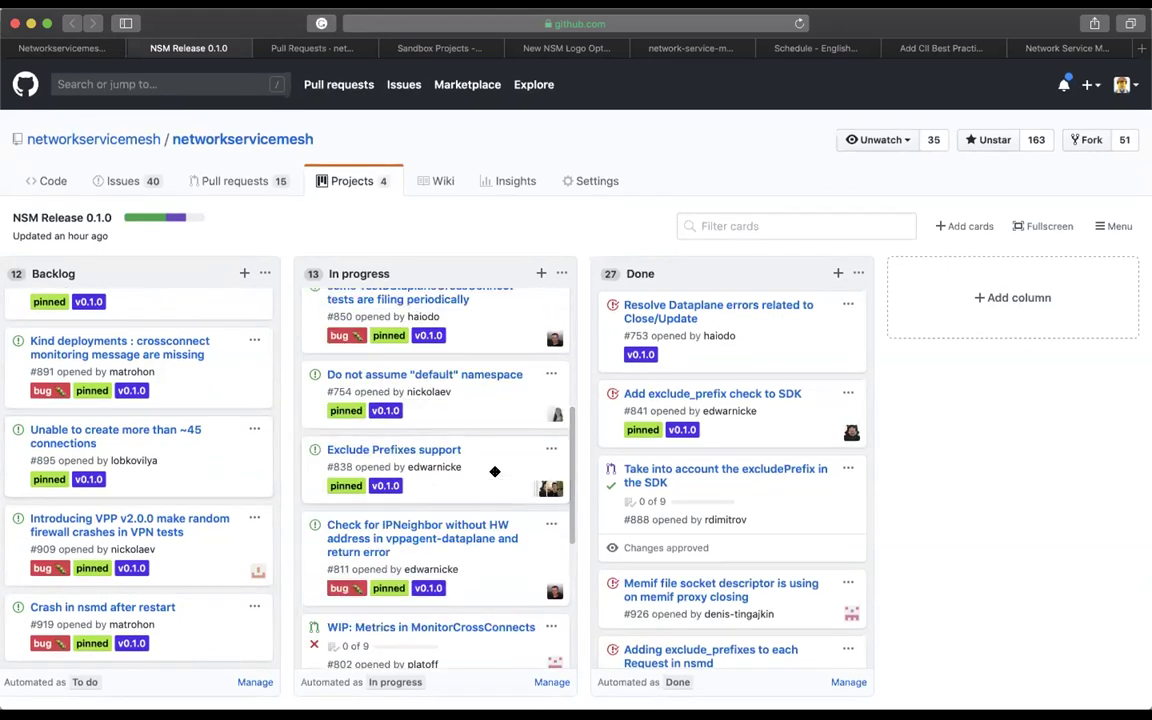
pyautogui.scroll(2, 494, 472)
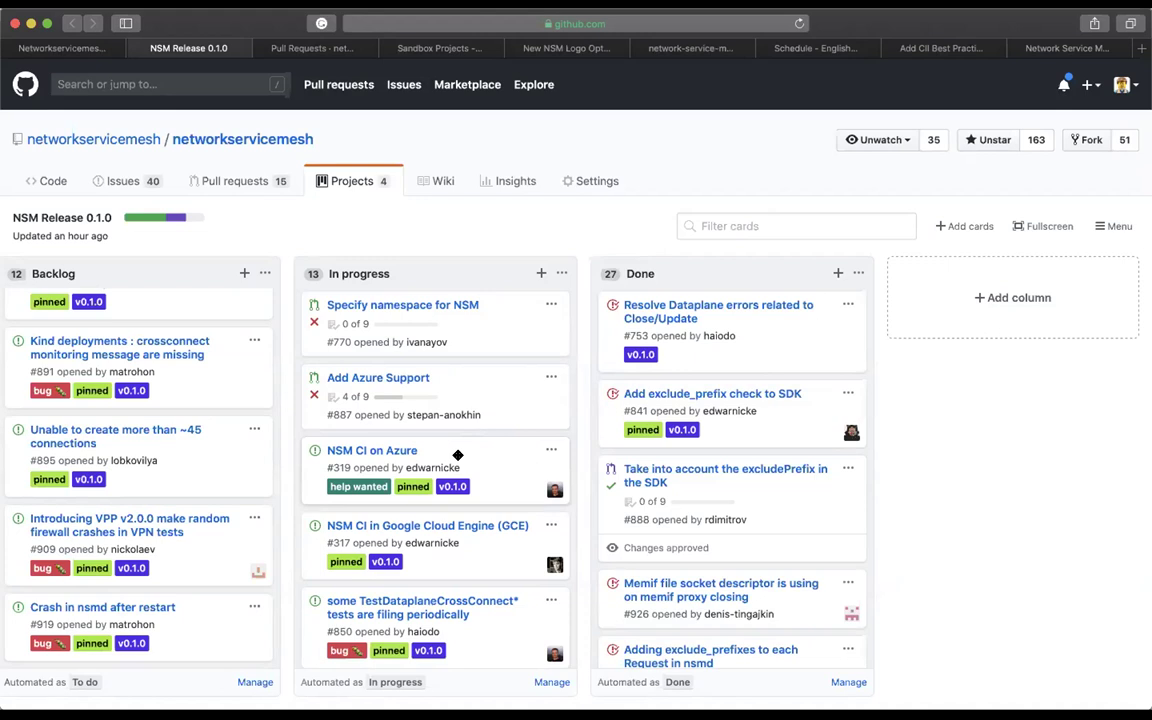
pyautogui.scroll(-5, 457, 455)
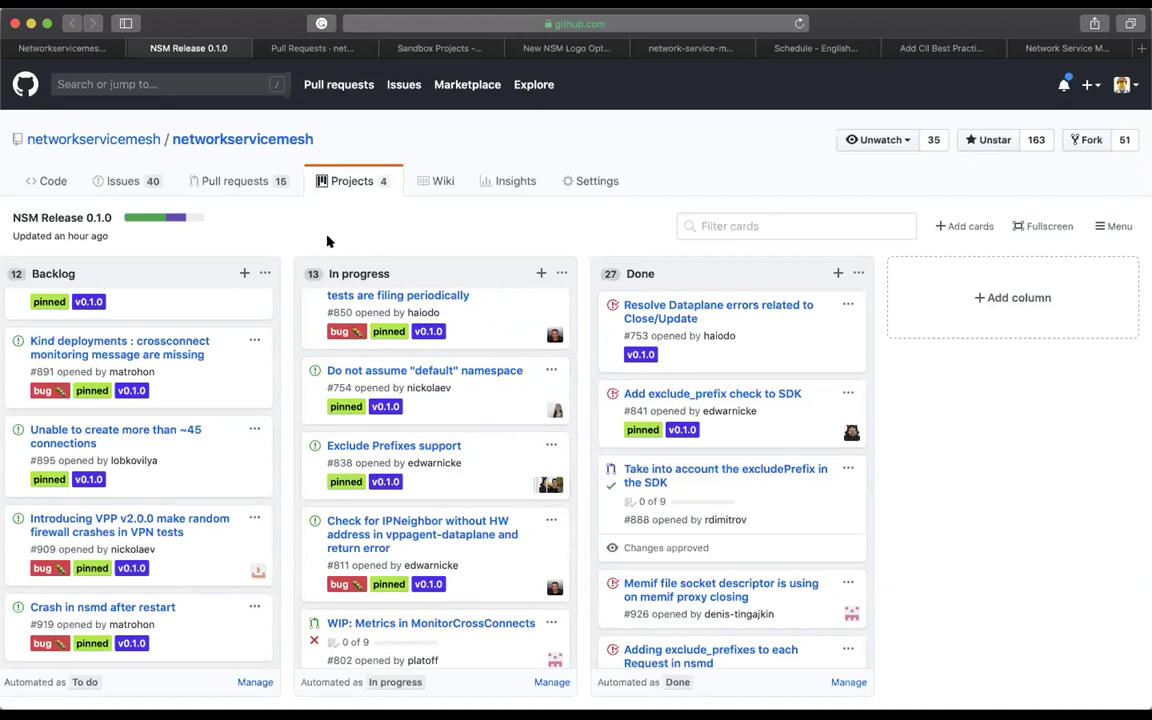
# Open the "vpp update to v2.0.1" pull request from the open pull requests list, check it, and return to the release board.
pyautogui.click(80, 50)
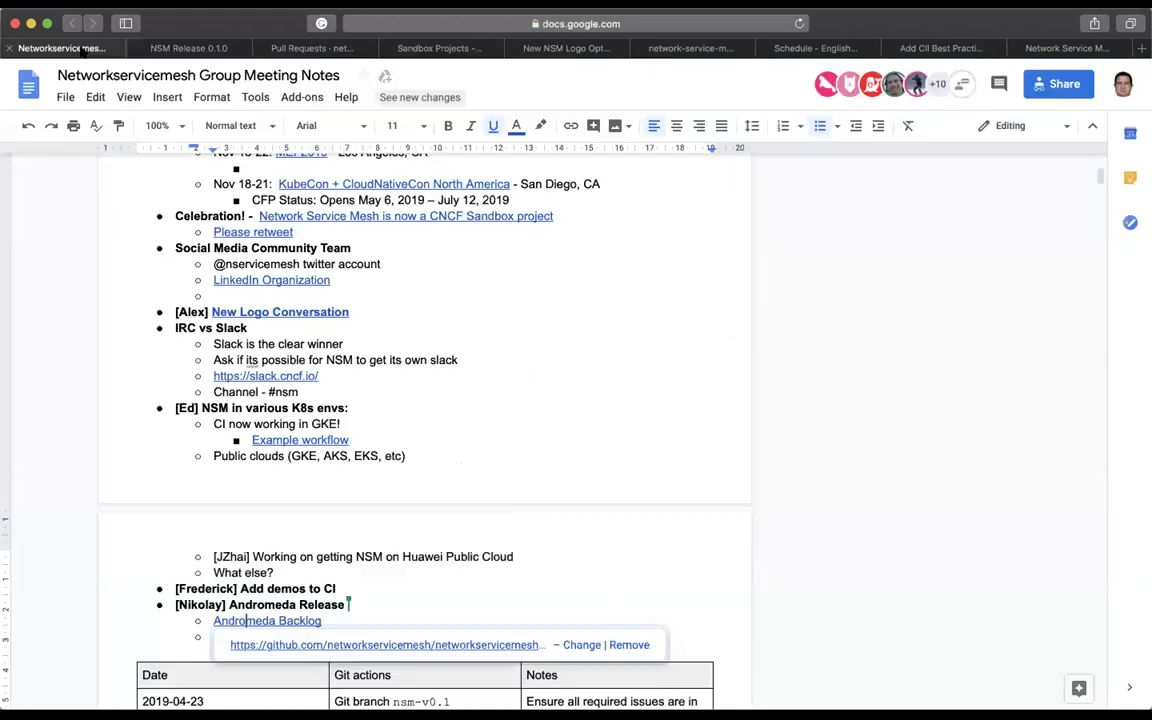
pyautogui.click(292, 50)
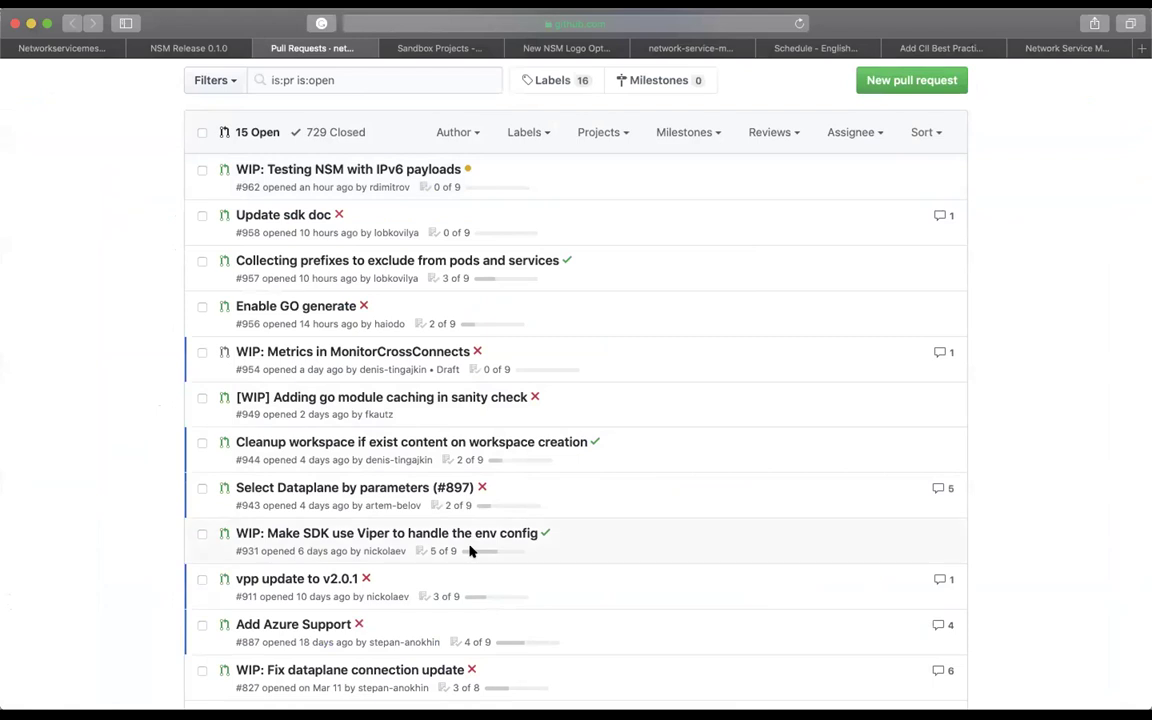
pyautogui.click(296, 580)
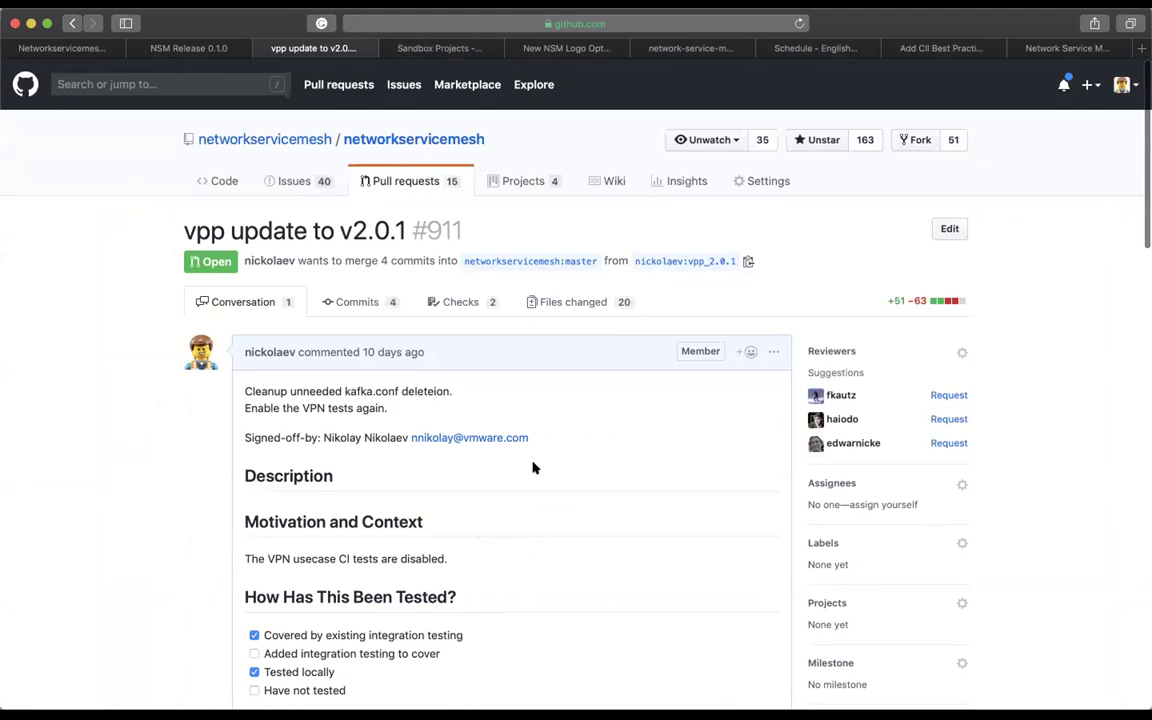
pyautogui.click(185, 47)
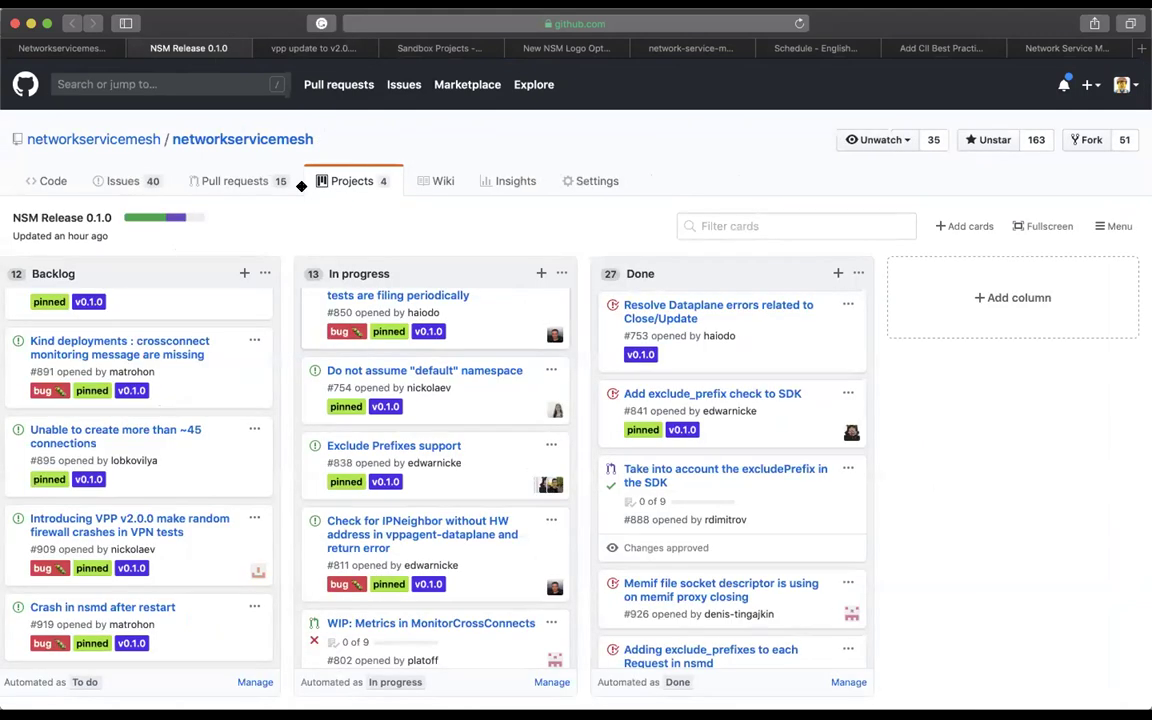
# Open the Exclude Prefixes support issue in a new tab and read its overview, referenced issues and comments.
pyautogui.keyDown('super'); pyautogui.click(413, 447); pyautogui.keyUp('super')
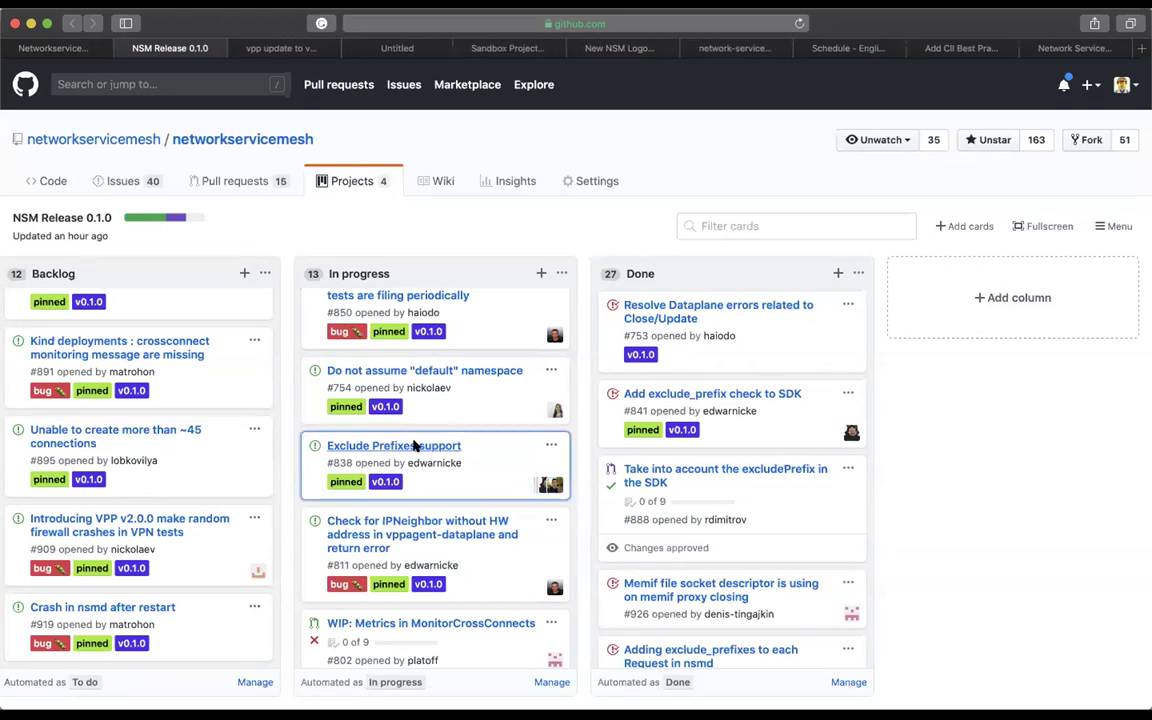
pyautogui.click(404, 42)
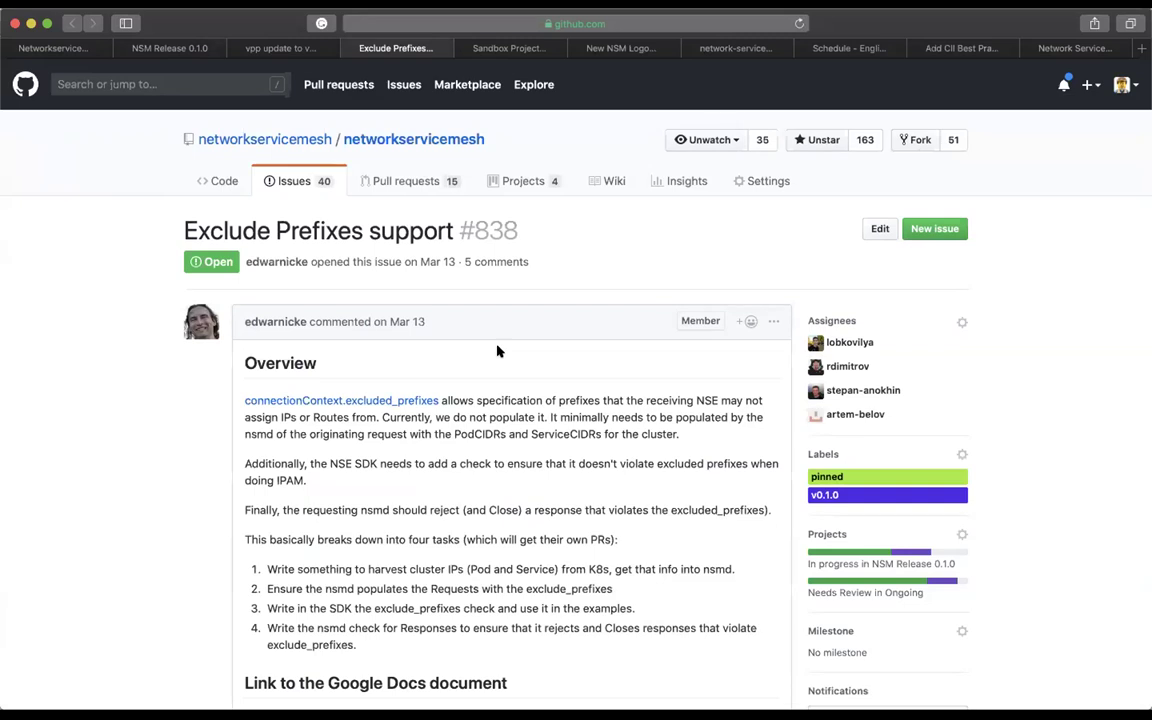
pyautogui.scroll(-10, 497, 351)
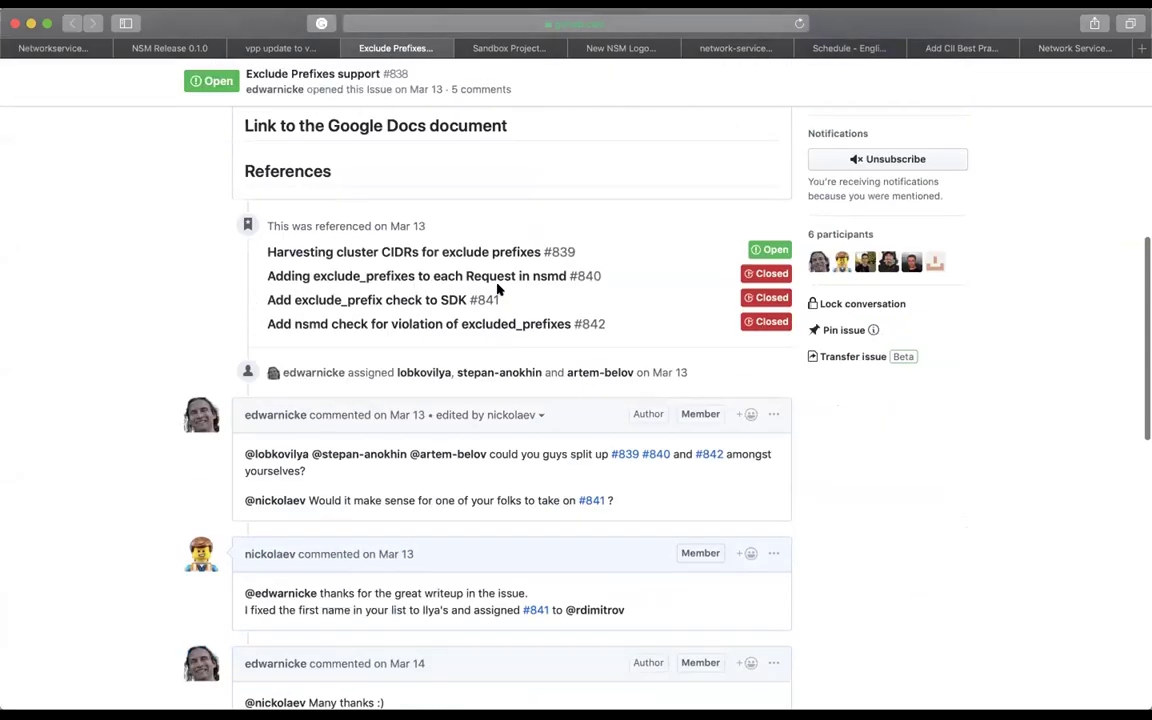
pyautogui.moveTo(452, 254)
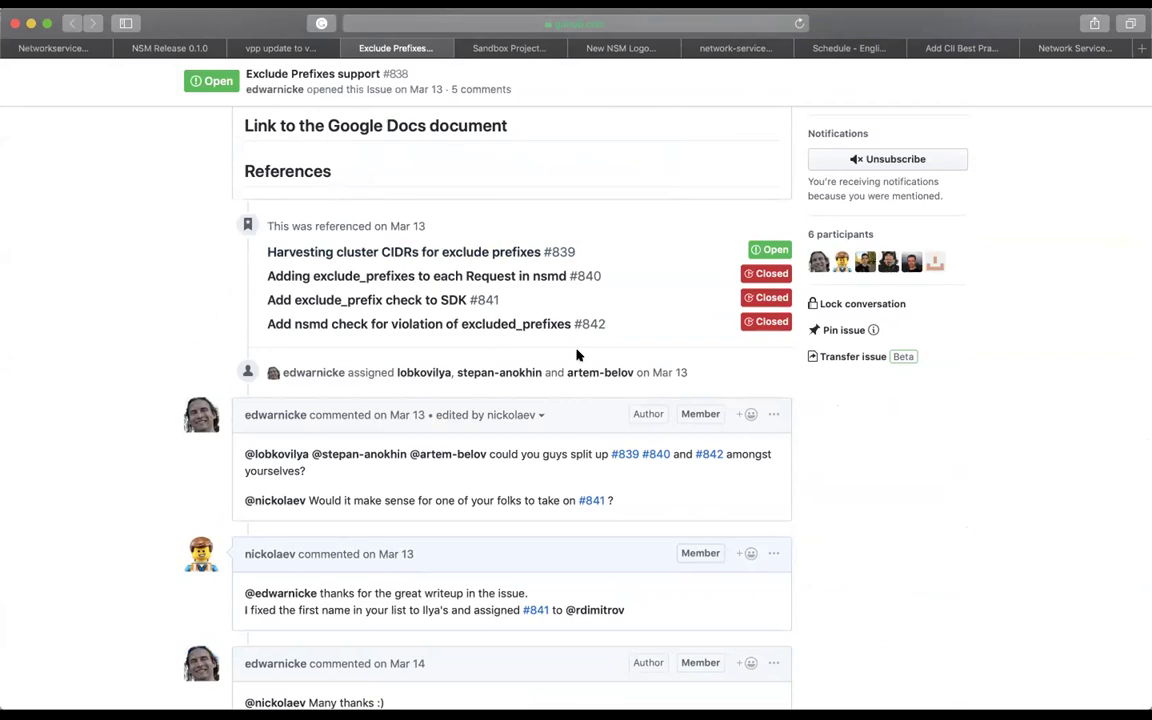
pyautogui.scroll(-10, 576, 354)
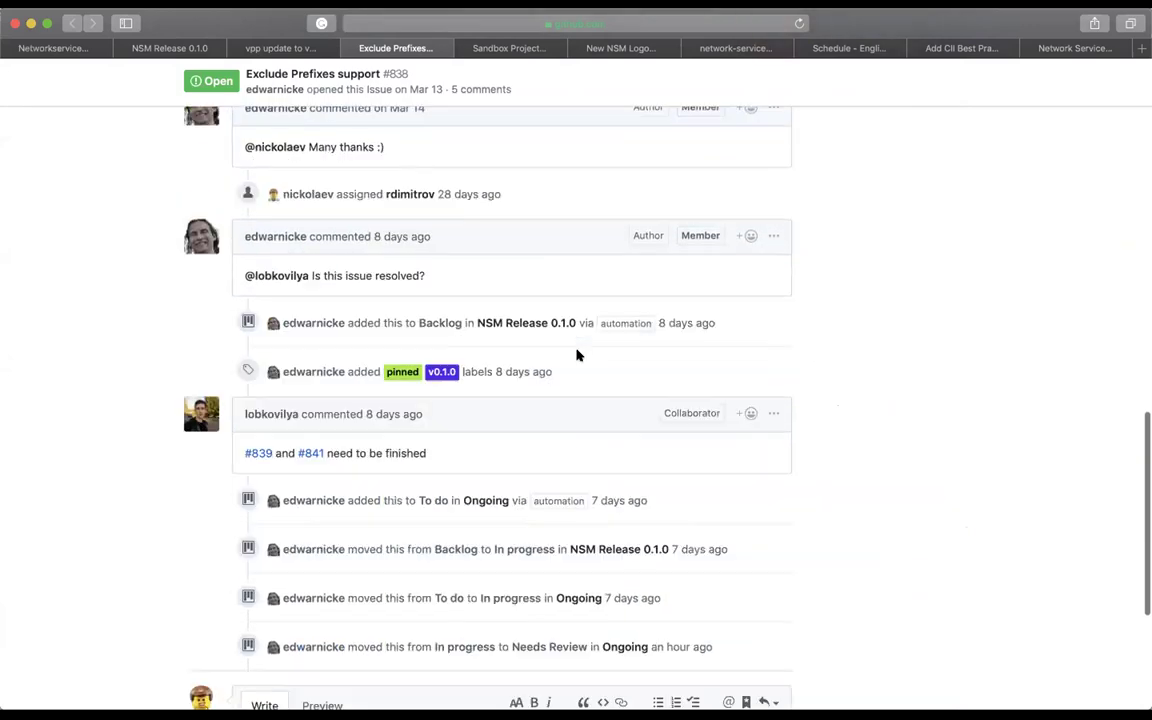
pyautogui.scroll(-3, 576, 354)
pyautogui.scroll(20, 578, 354)
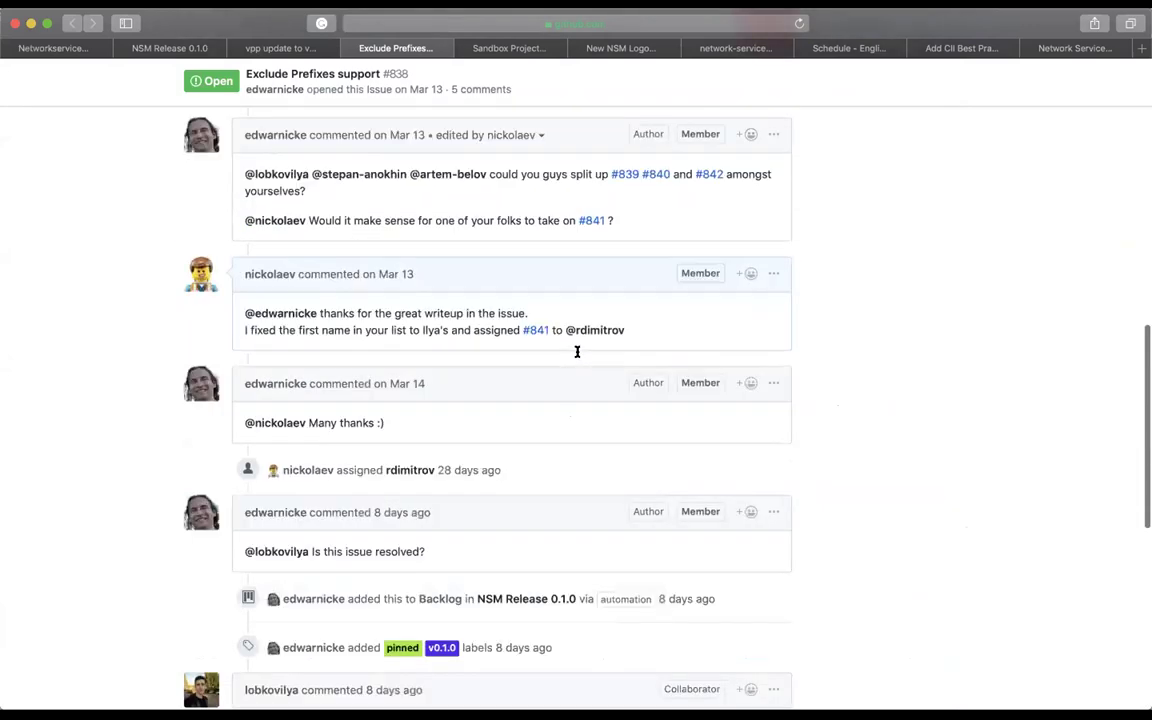
pyautogui.scroll(-4, 577, 352)
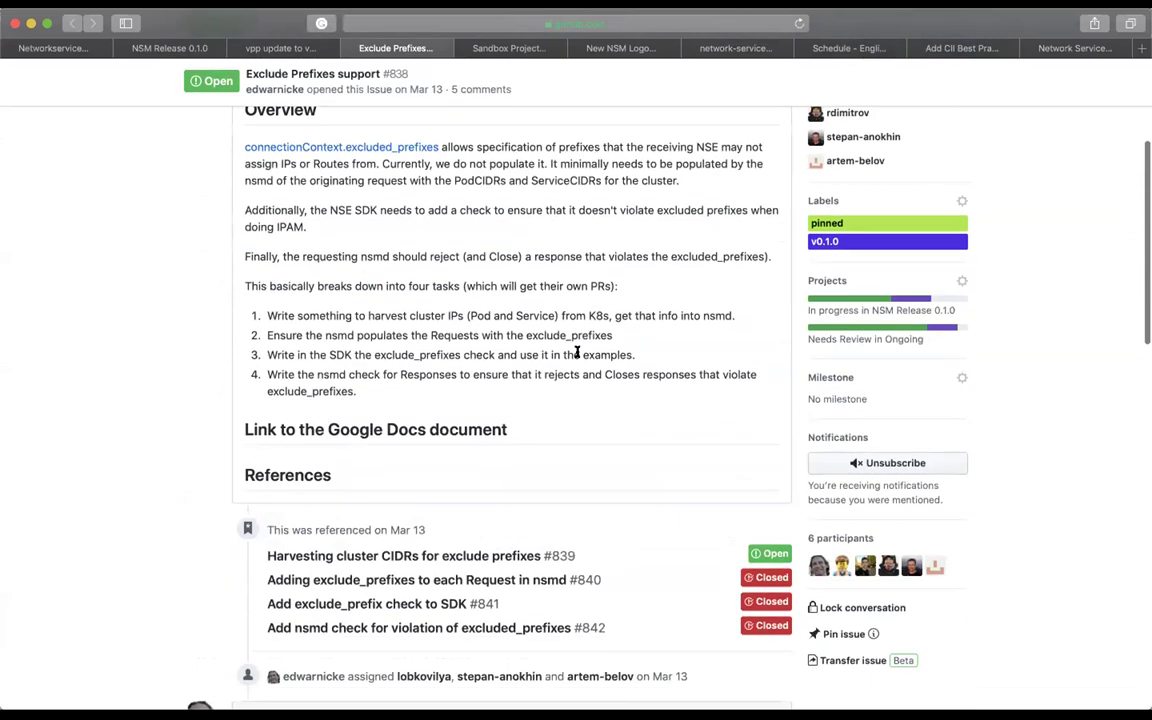
# Open the referenced issue "Harvesting cluster CIDRs for exclude prefixes" and highlight the ServiceCIDRs item in its overview.
pyautogui.click(480, 556)
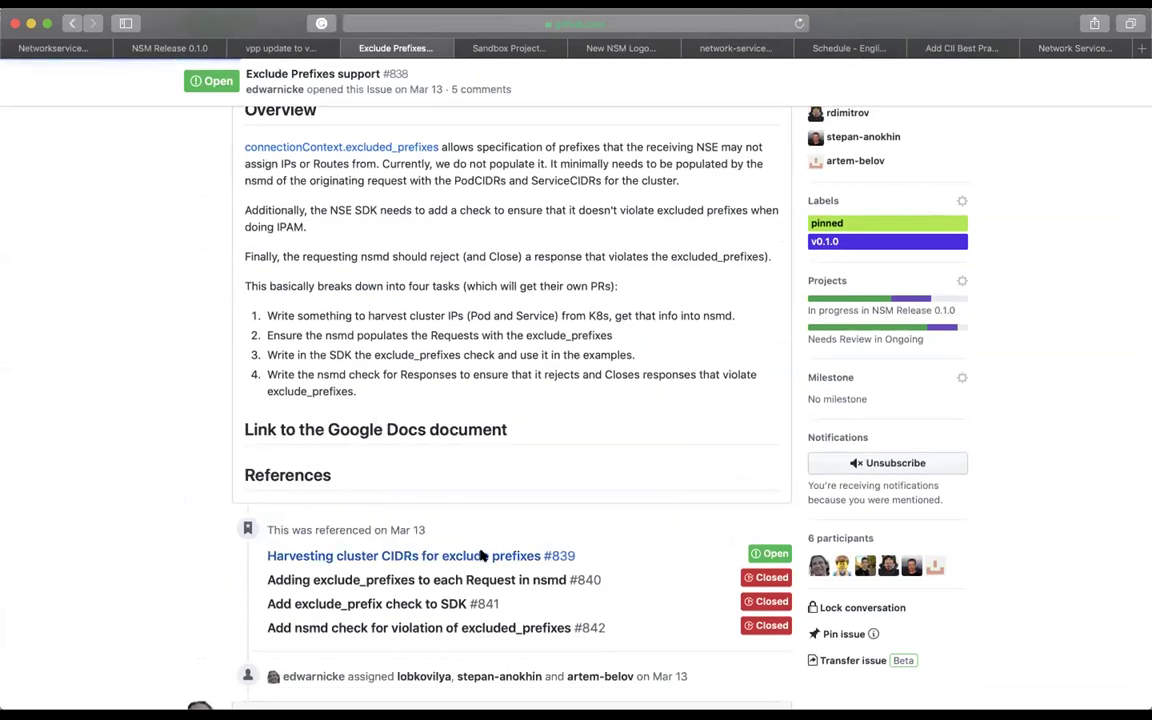
pyautogui.scroll(-3, 480, 556)
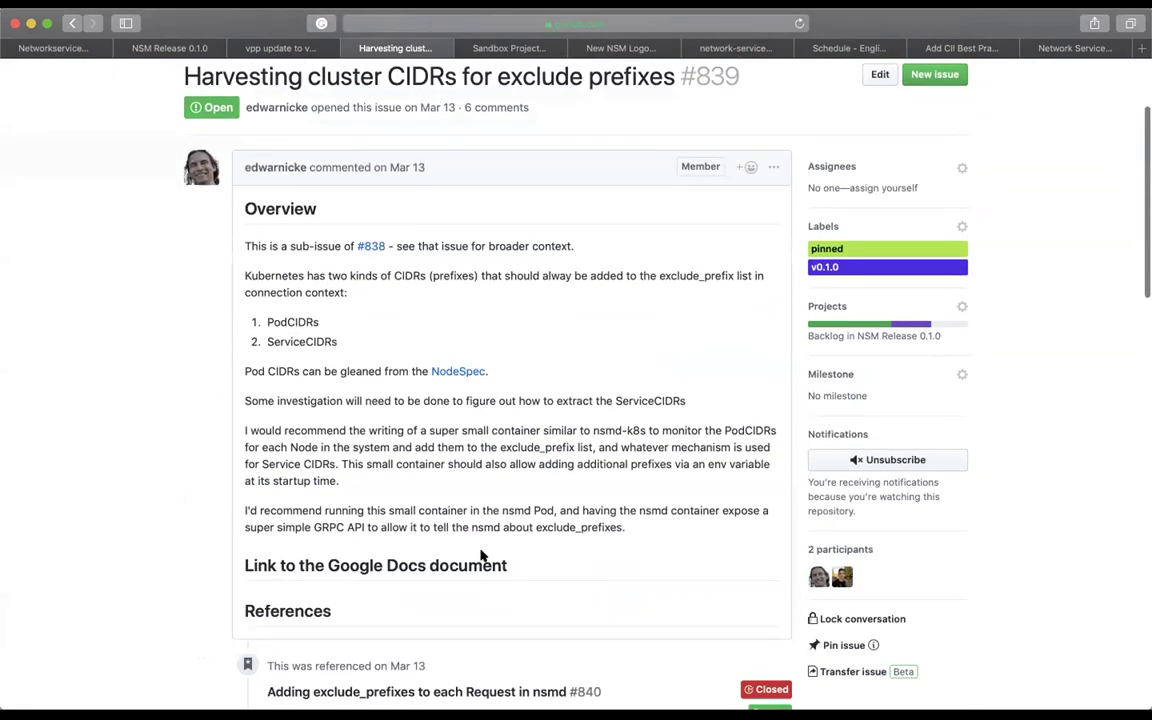
pyautogui.tripleClick(302, 341)
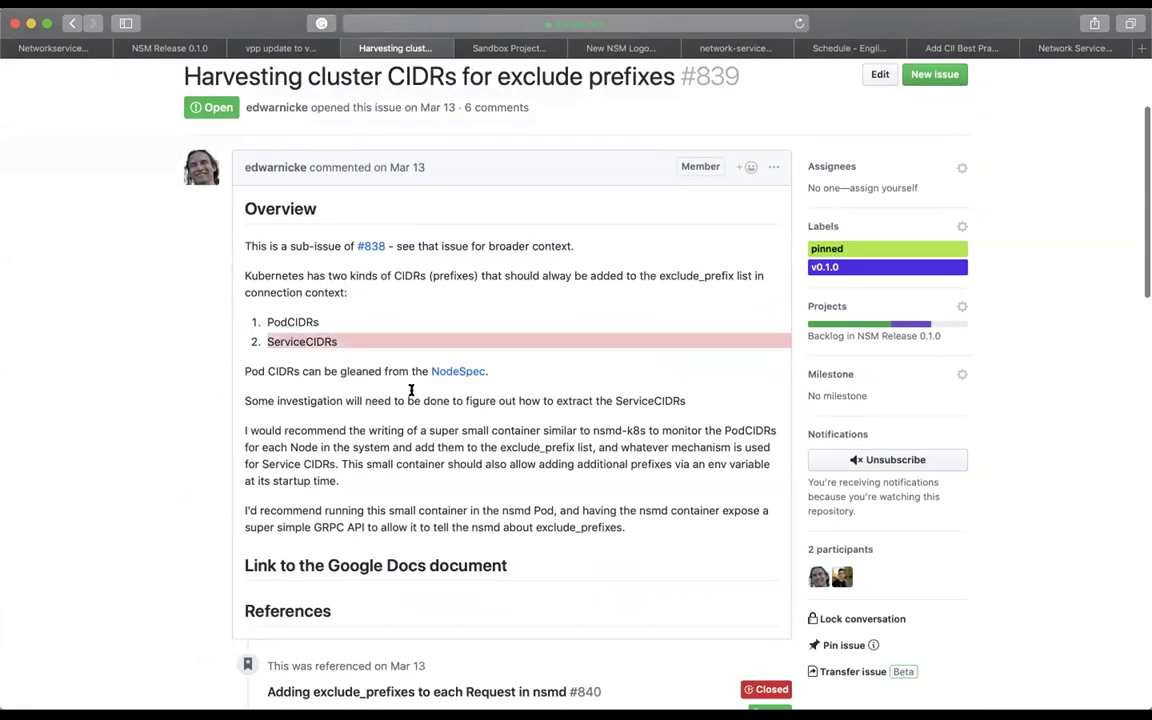
pyautogui.scroll(-1, 410, 391)
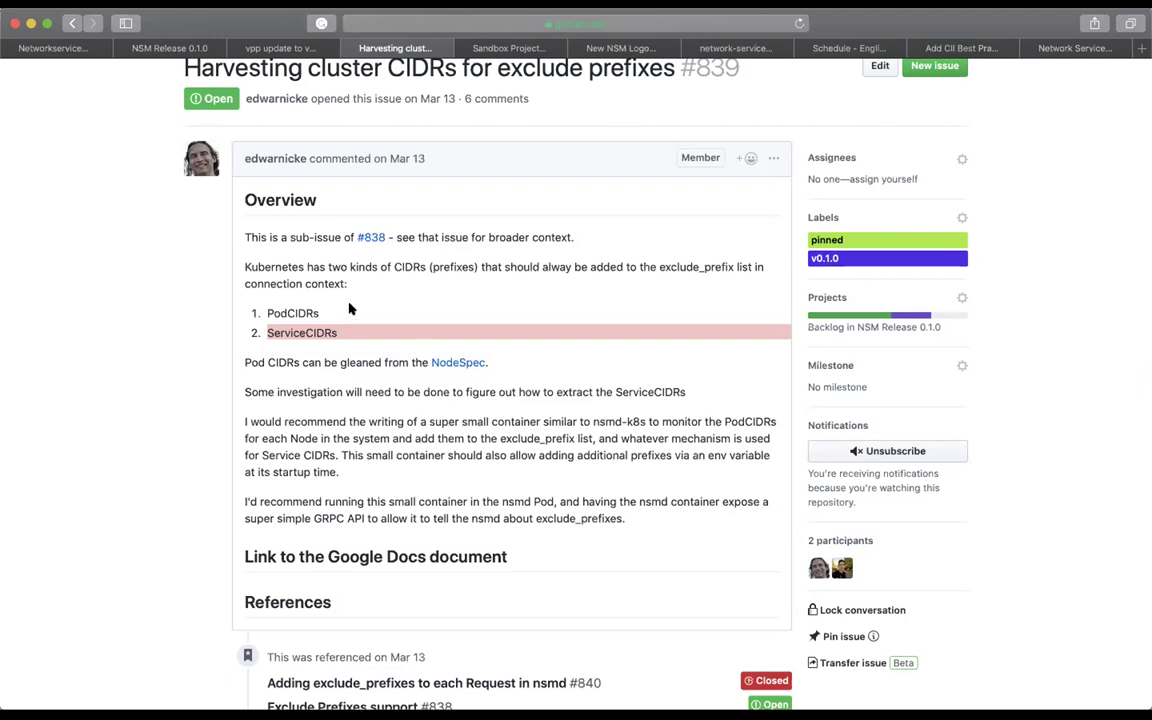
# Return to the meeting notes and look over the agenda from the events list down to the Documentation Update and CNCF Telco WG items.
pyautogui.click(265, 48)
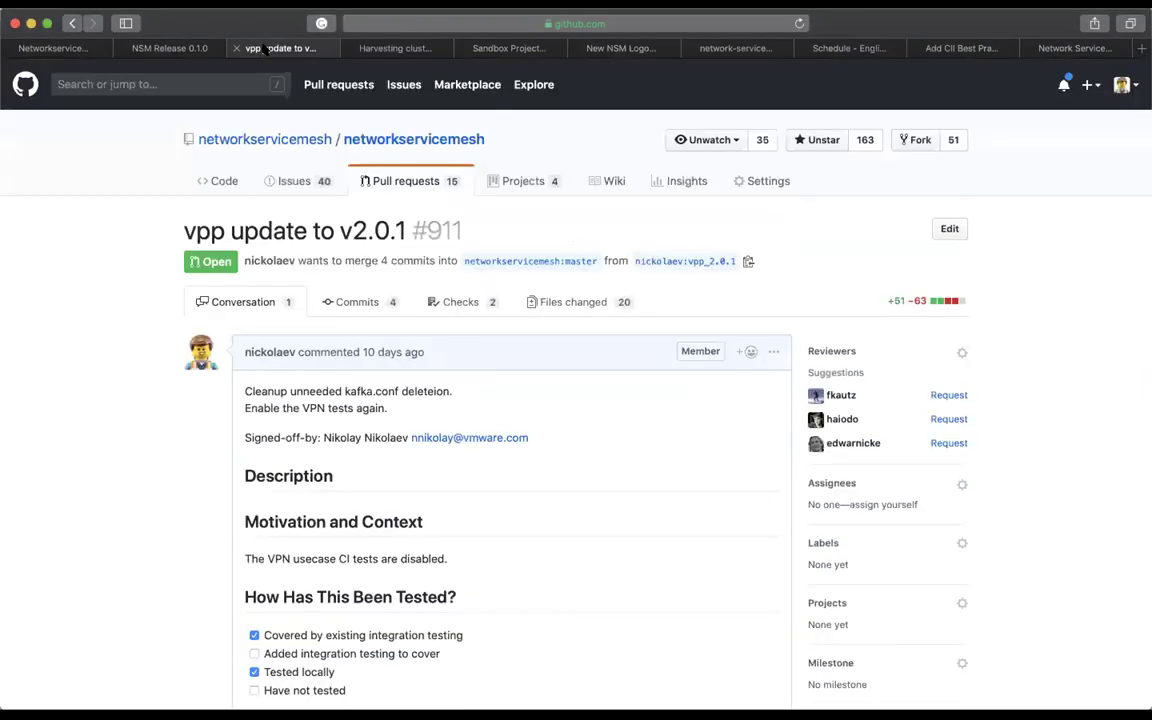
pyautogui.click(158, 48)
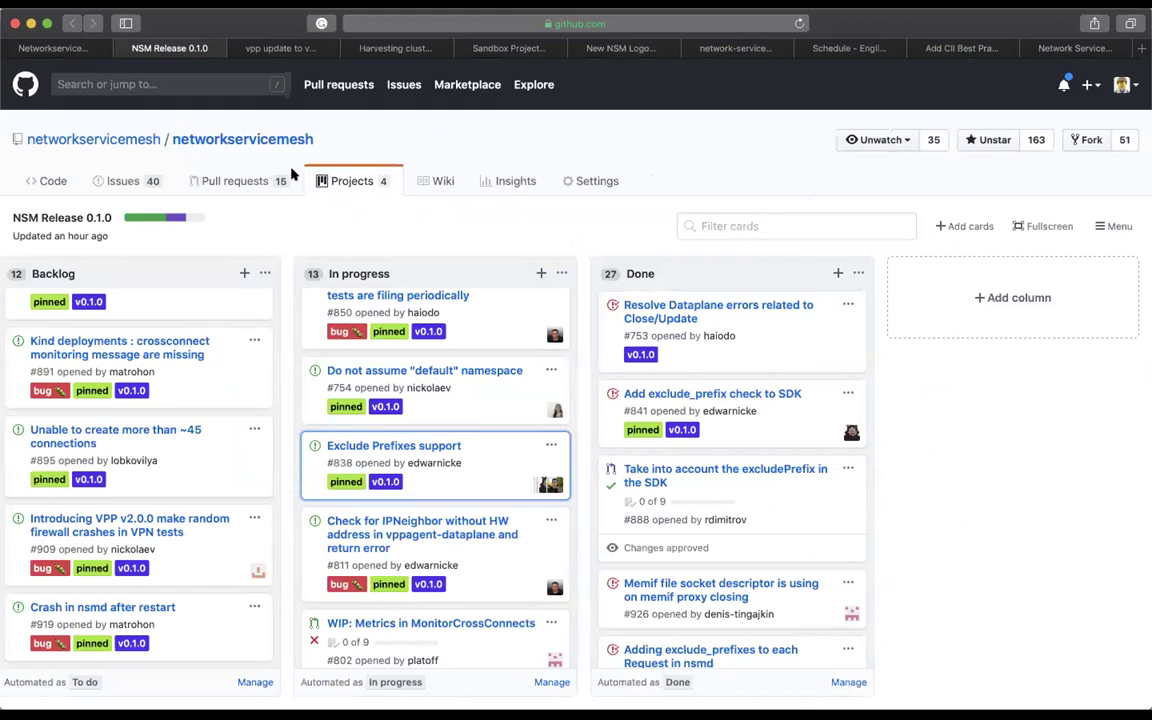
pyautogui.click(66, 48)
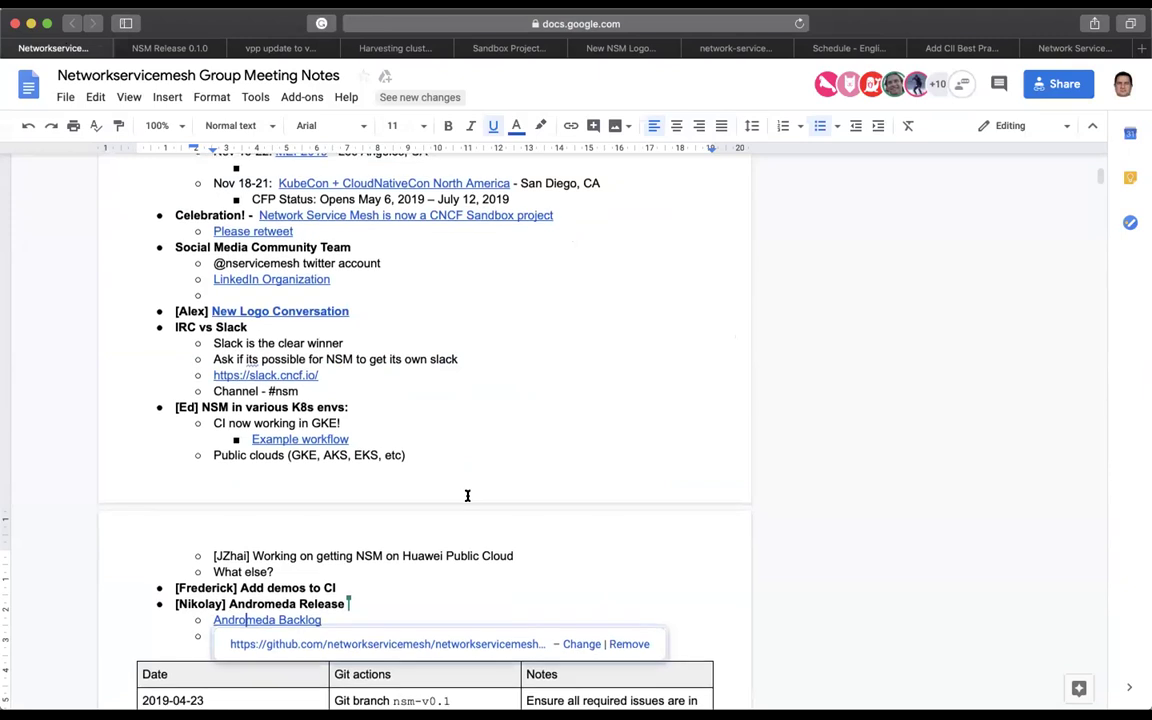
pyautogui.scroll(-3, 467, 495)
pyautogui.click(458, 465)
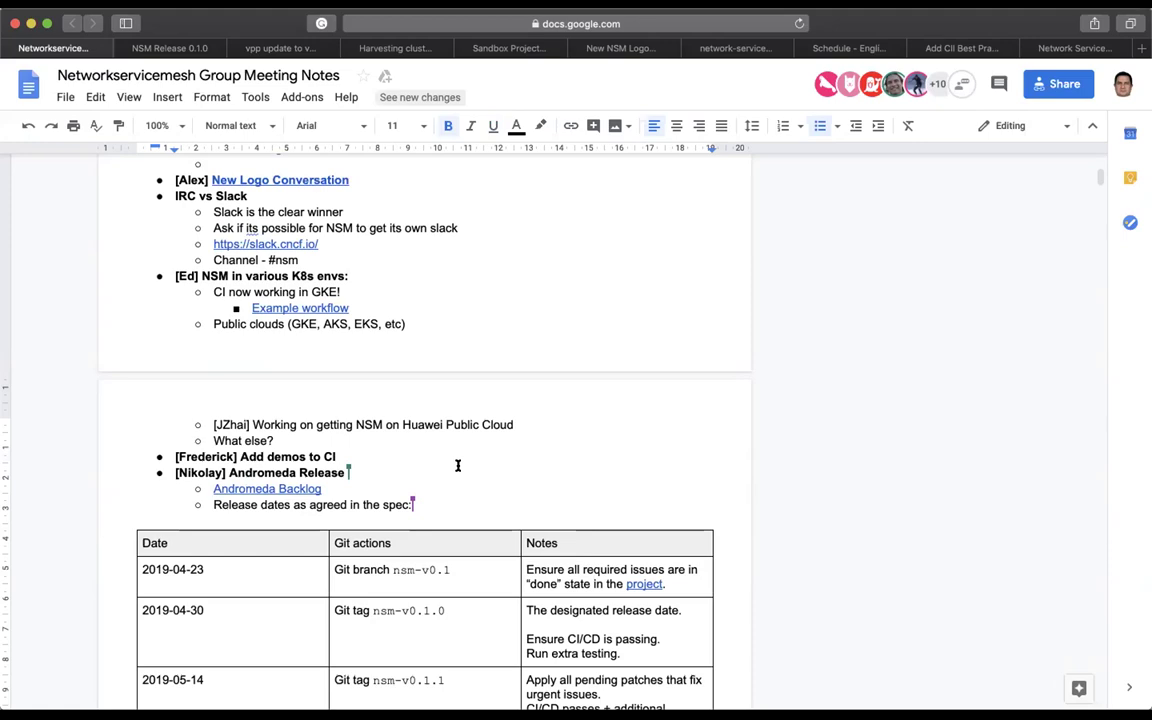
pyautogui.scroll(10, 458, 465)
pyautogui.scroll(-5, 458, 465)
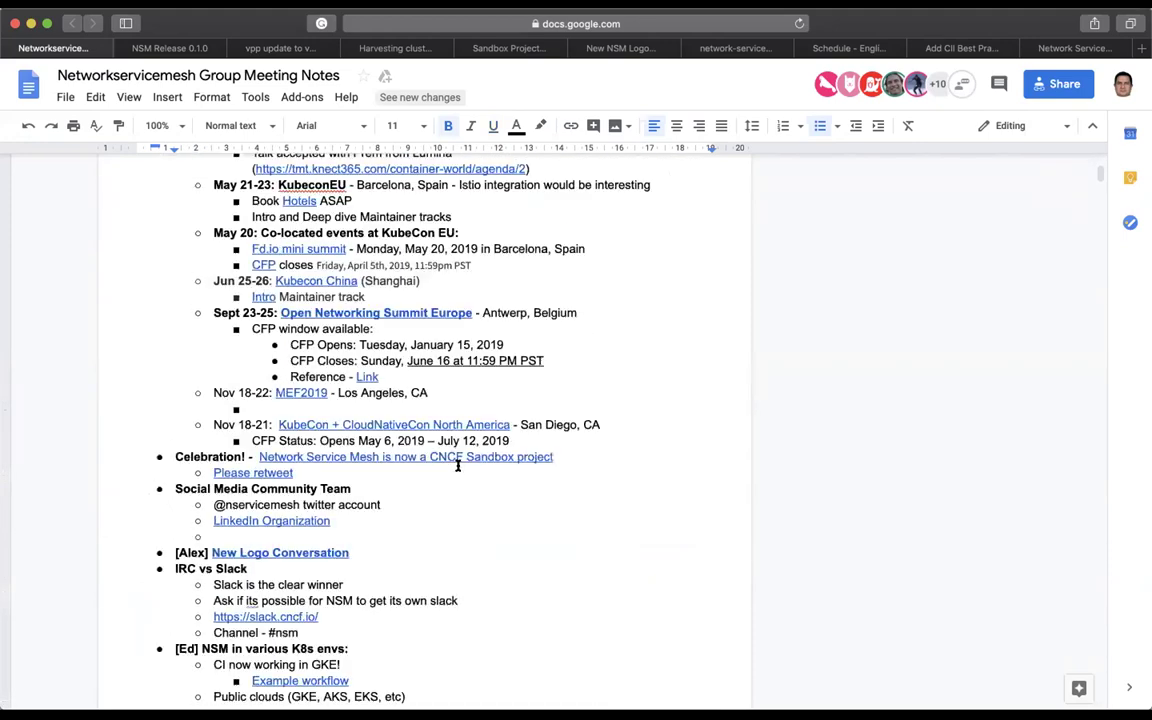
pyautogui.scroll(-8, 458, 465)
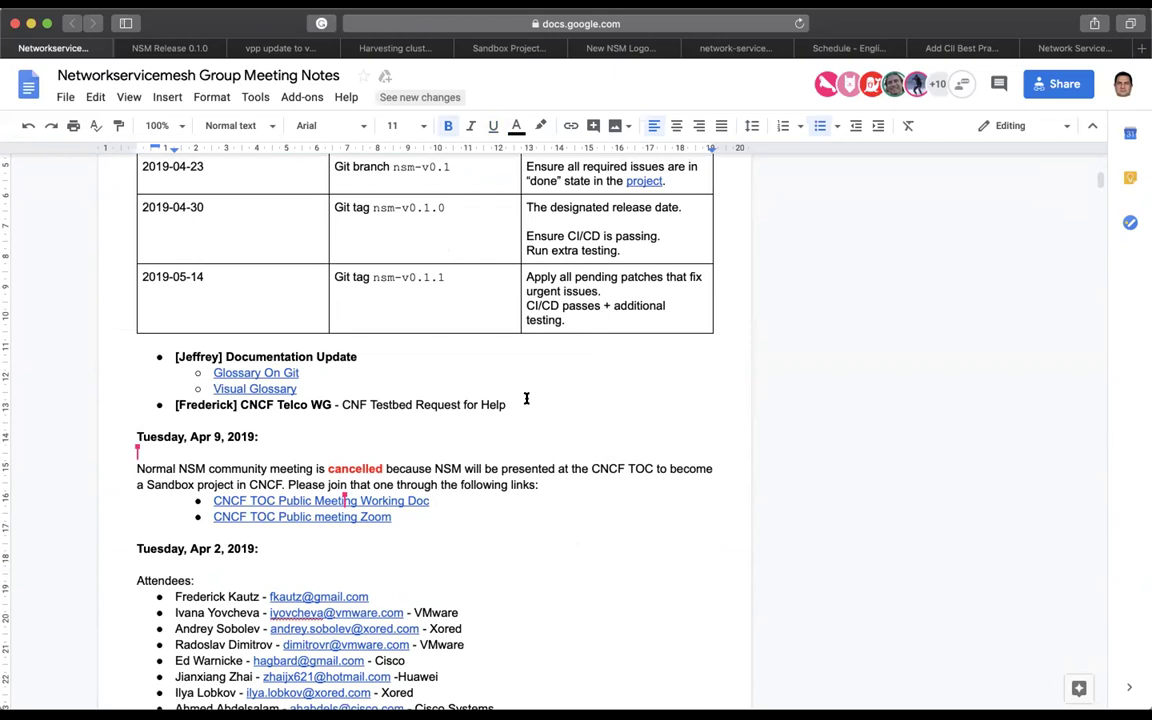
# Check the Backlog cards on the release board again and reread the overview of the Harvesting cluster CIDRs issue.
pyautogui.click(172, 46)
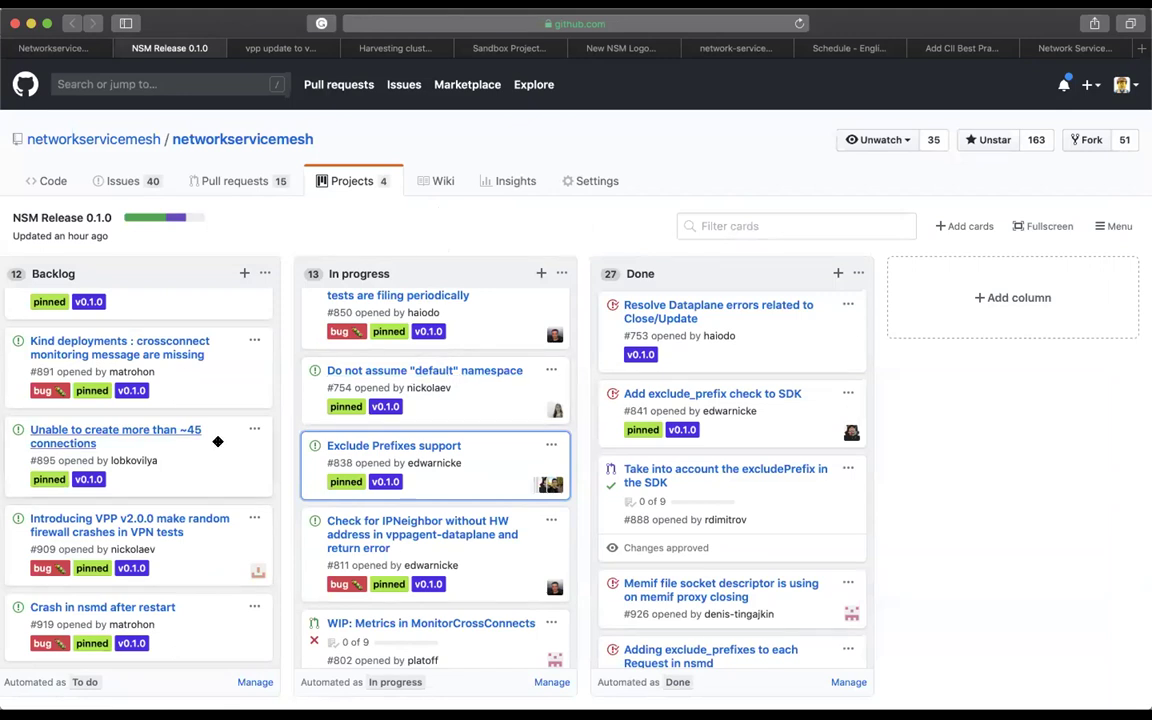
pyautogui.scroll(3, 218, 442)
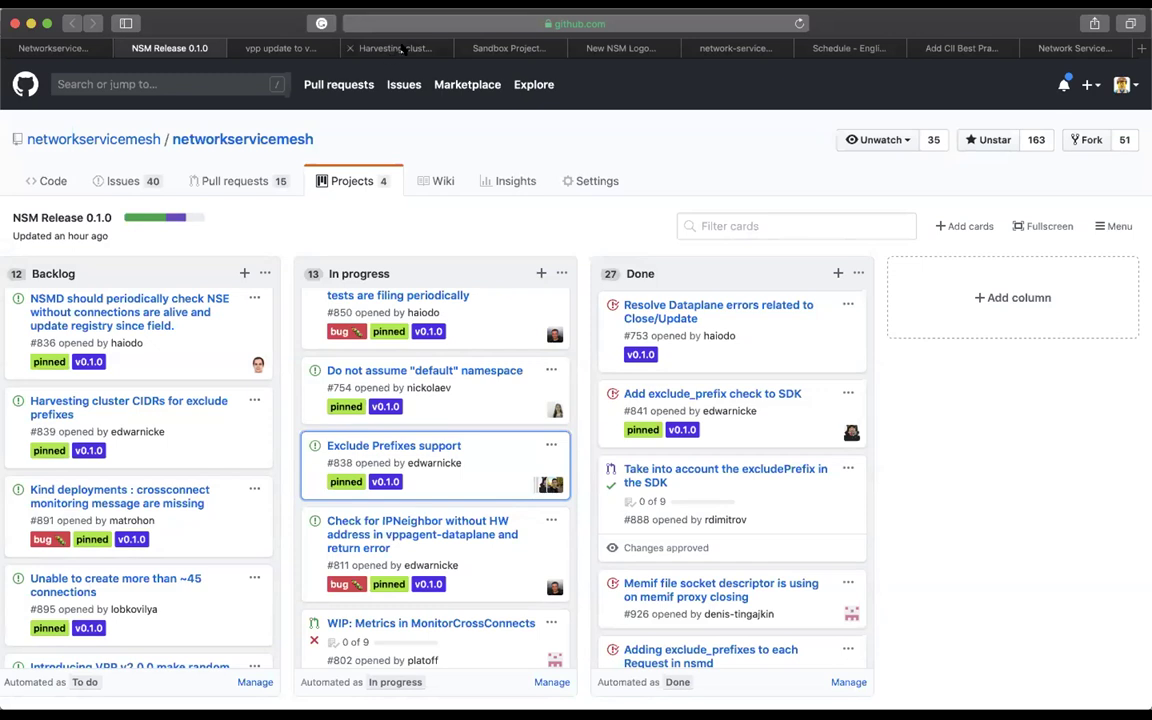
pyautogui.click(364, 46)
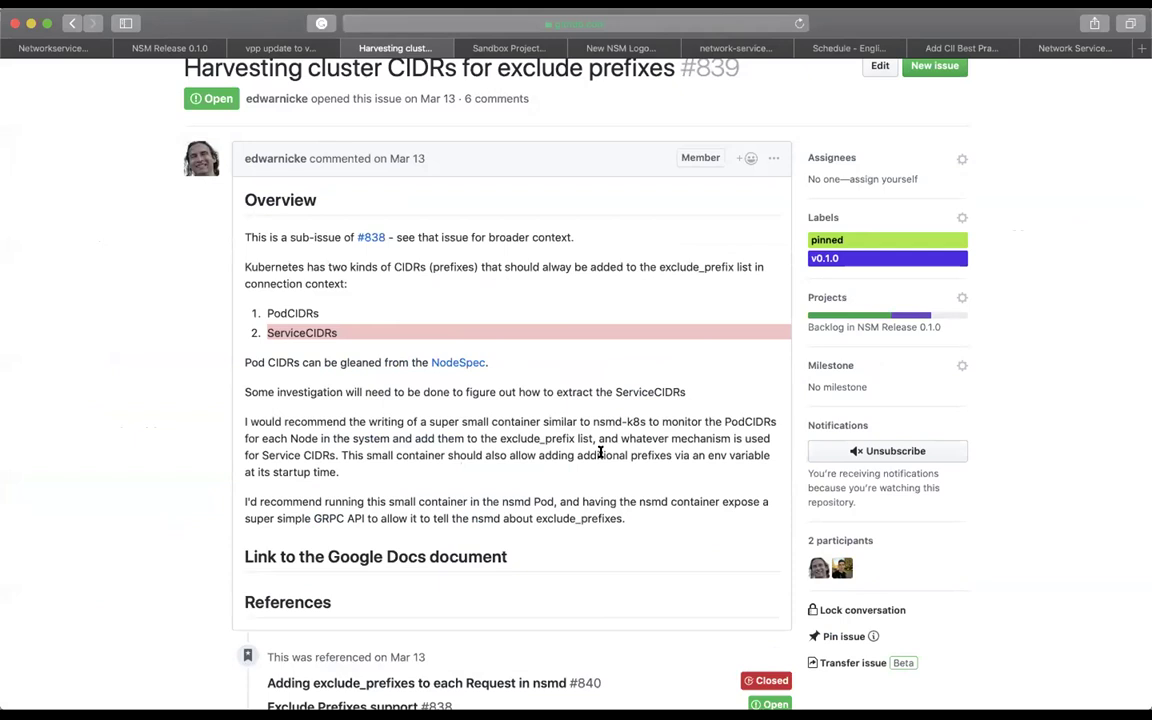
pyautogui.scroll(-3, 600, 453)
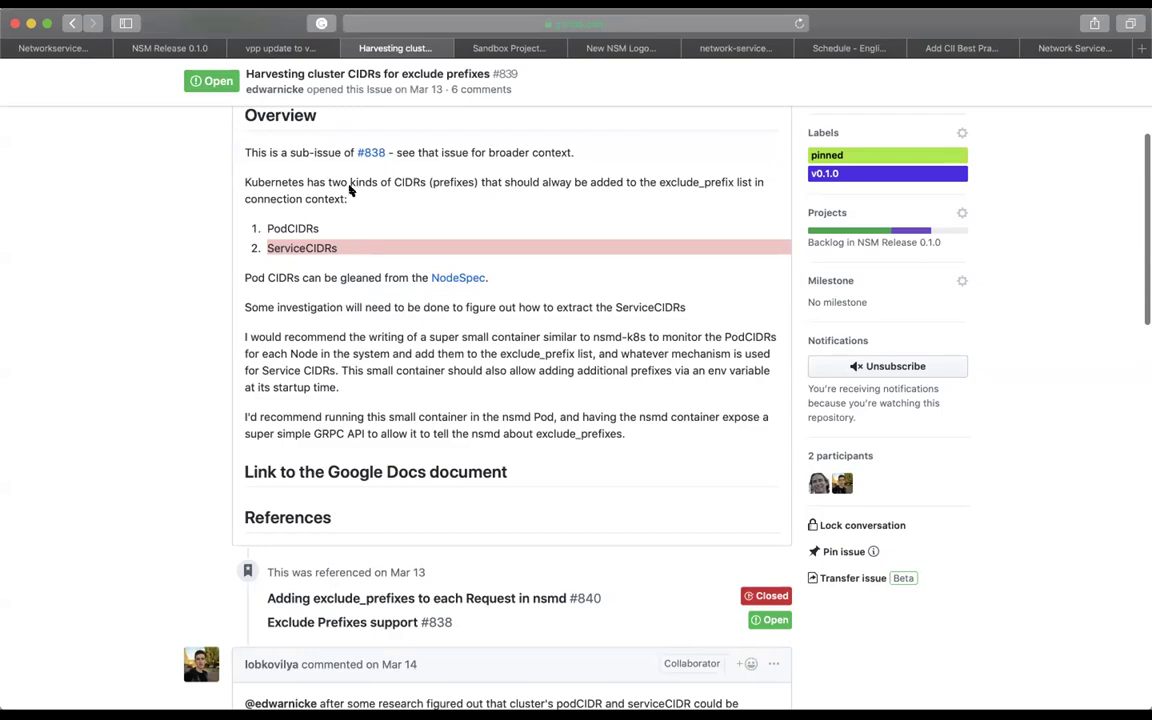
pyautogui.click(72, 48)
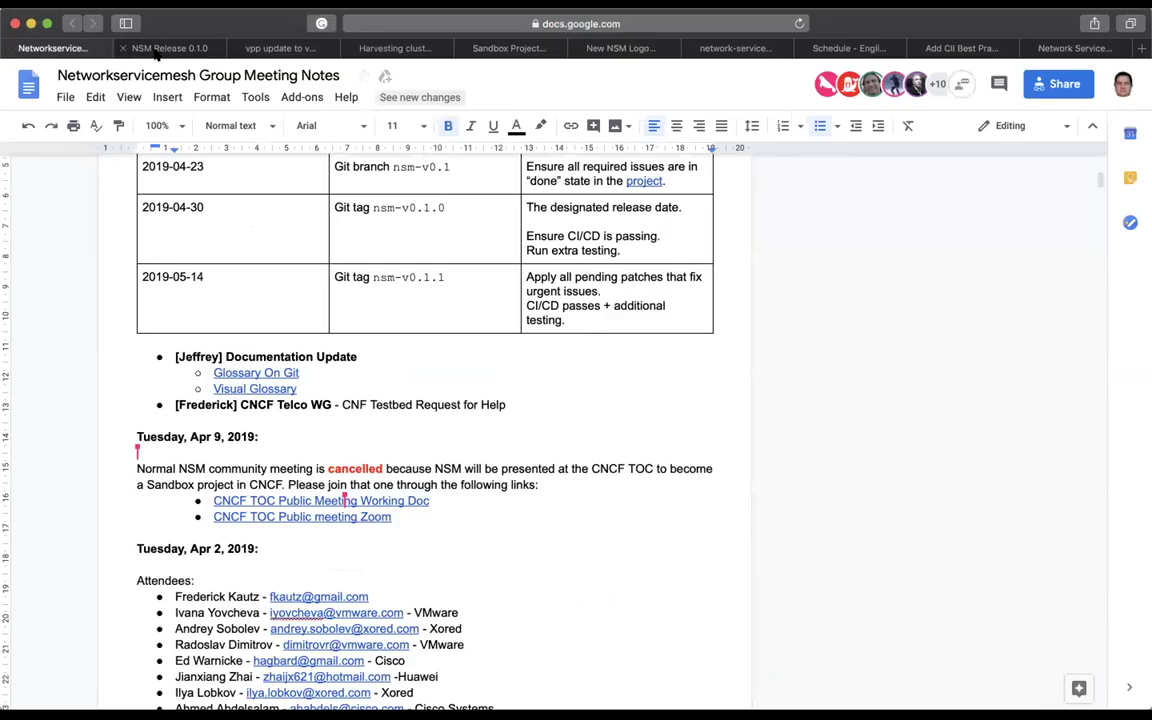
pyautogui.click(366, 48)
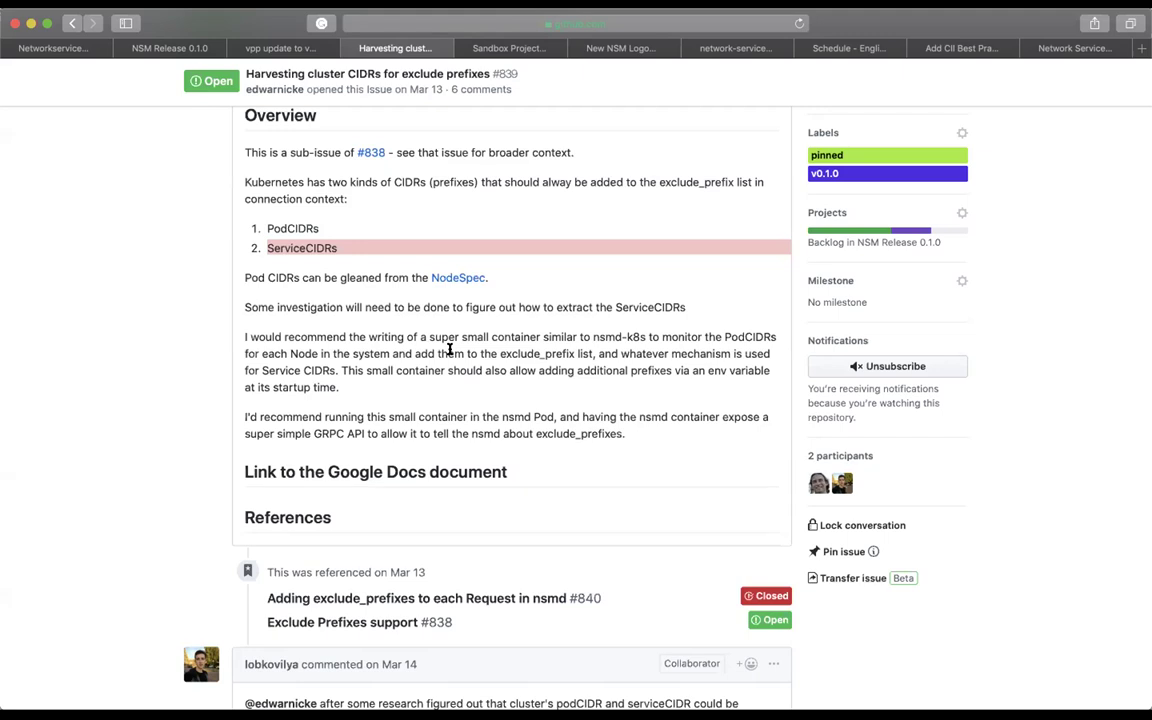
# Review the Andromeda release dates table in the meeting notes, highlighting the 2019-04-23 date and pointing out the nsm-v0.1.0 tag.
pyautogui.click(44, 47)
pyautogui.scroll(5, 441, 379)
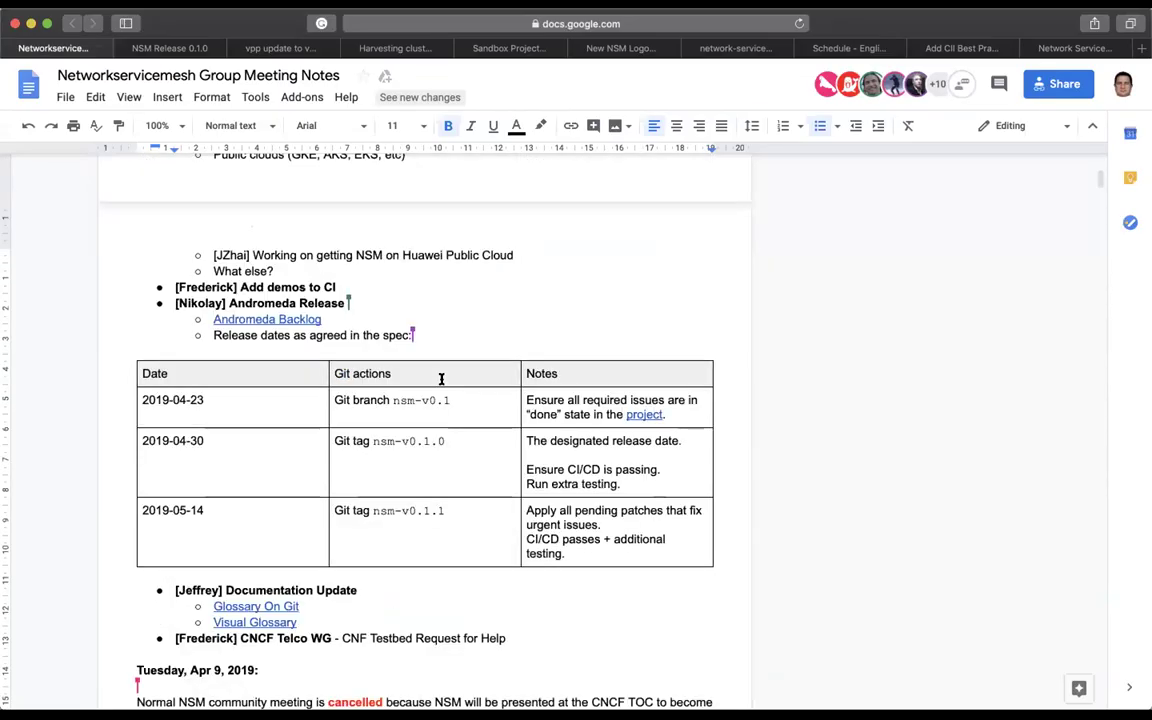
pyautogui.doubleClick(189, 400)
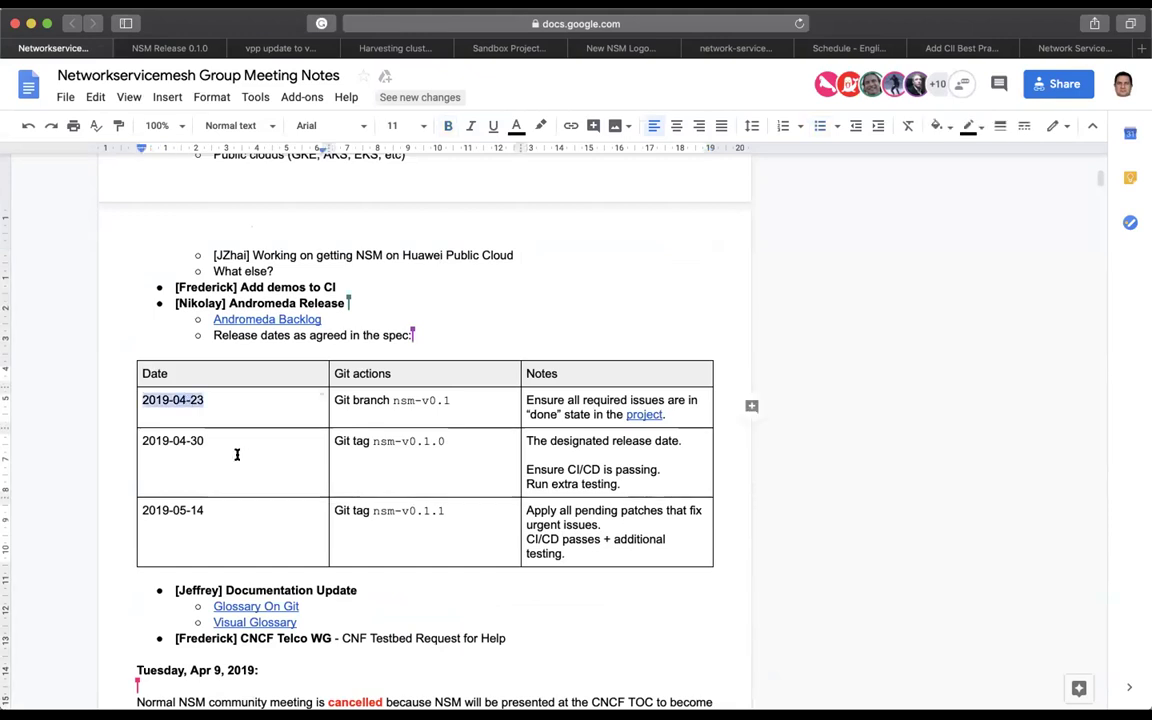
pyautogui.click(413, 441)
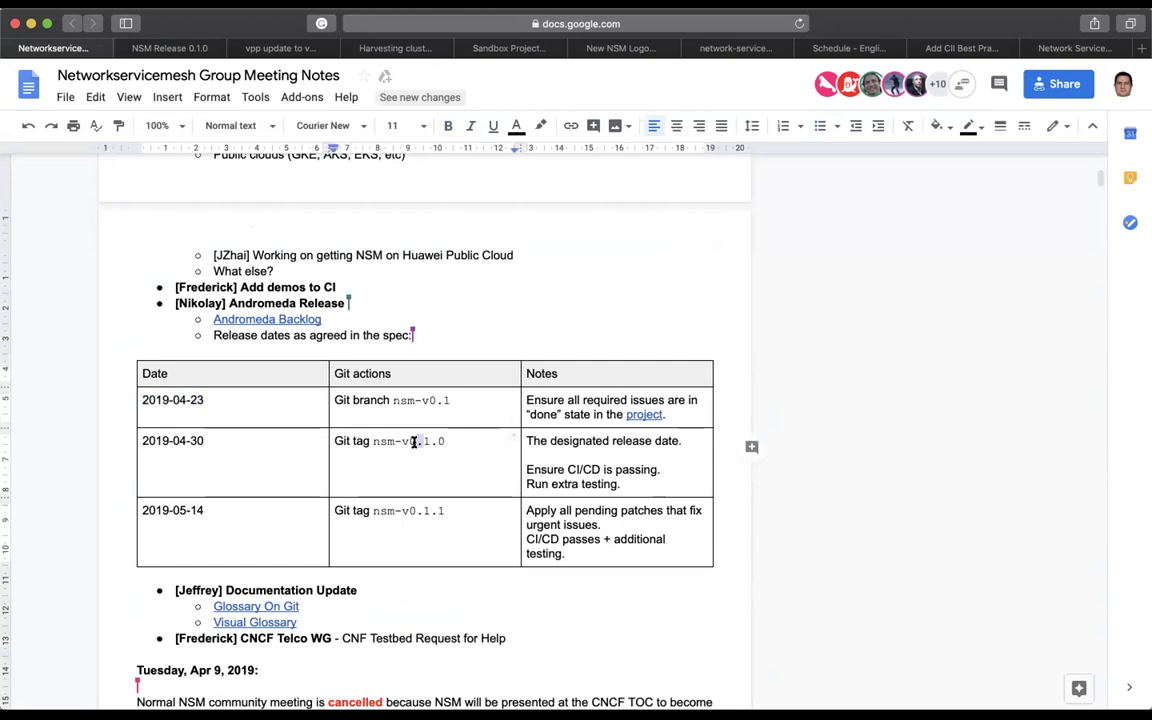